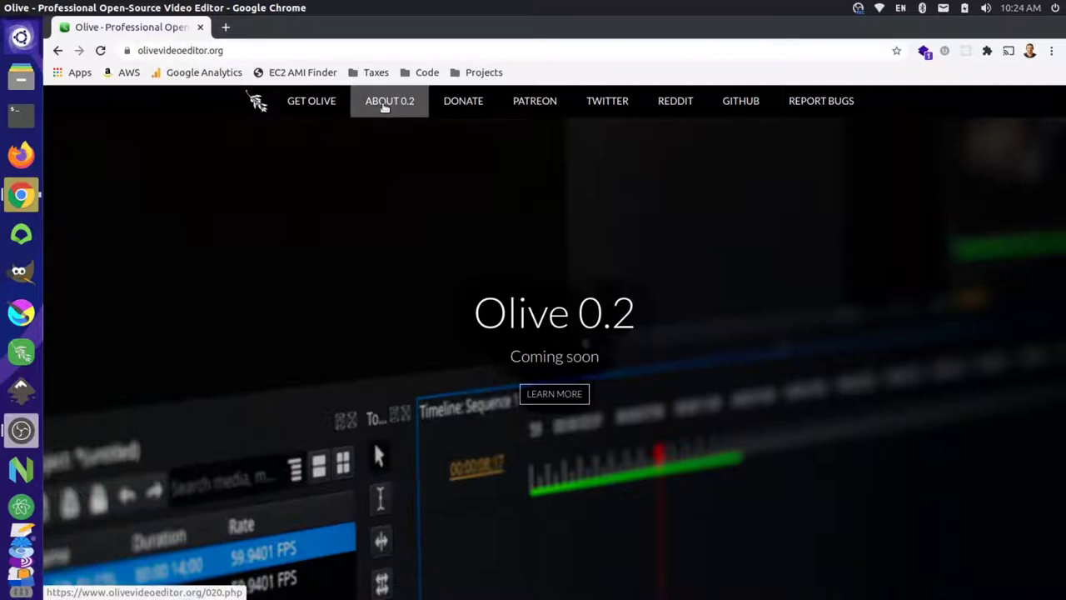
Go to the About 0.2 page and scroll past the feature sections to 'Try for yourself'.
{"action": "left_click", "coordinate": [384, 105]}
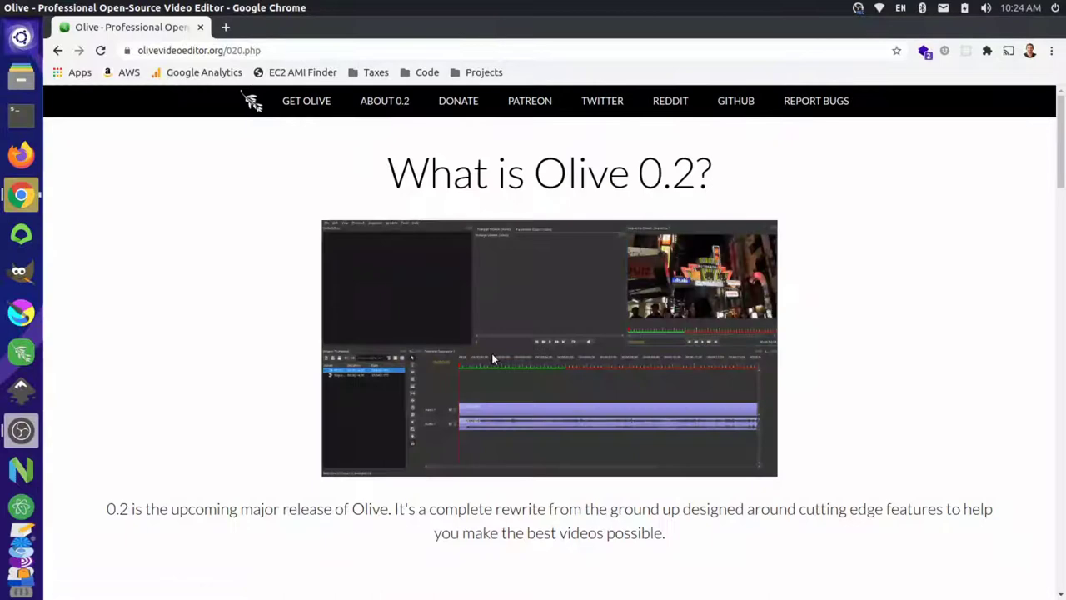
{"action": "scroll", "coordinate": [493, 355], "scroll_direction": "down", "scroll_amount": 3}
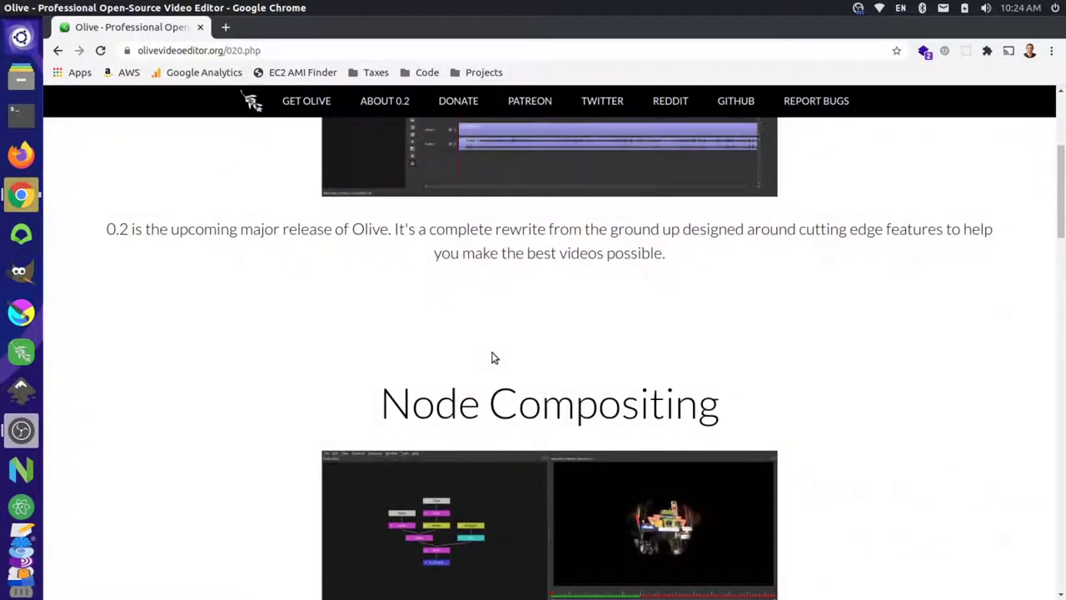
{"action": "scroll", "coordinate": [492, 358], "scroll_direction": "down", "scroll_amount": 9}
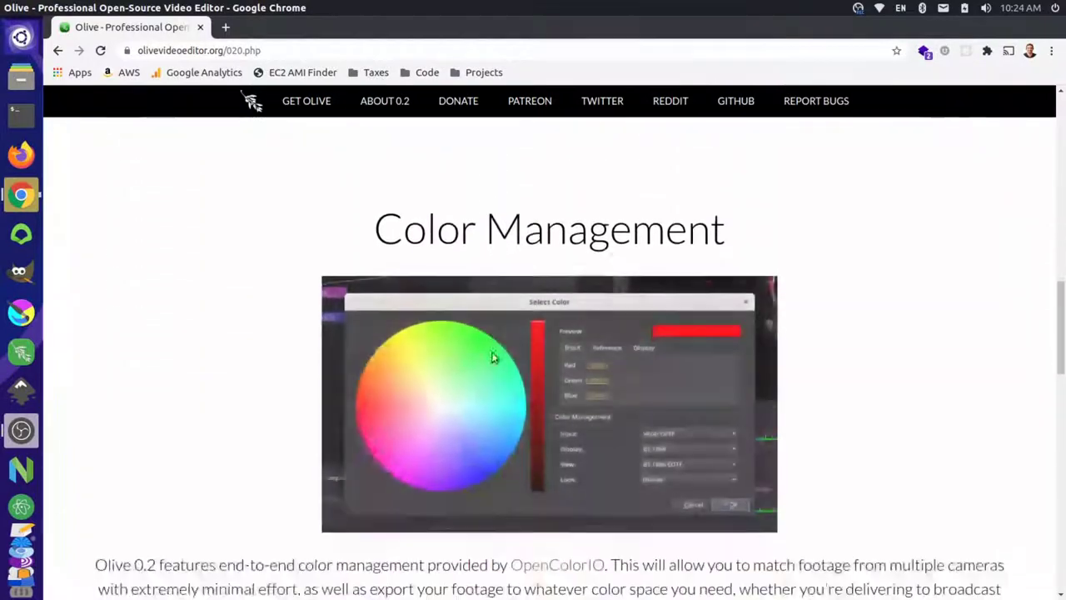
{"action": "scroll", "coordinate": [491, 357], "scroll_direction": "down", "scroll_amount": 13}
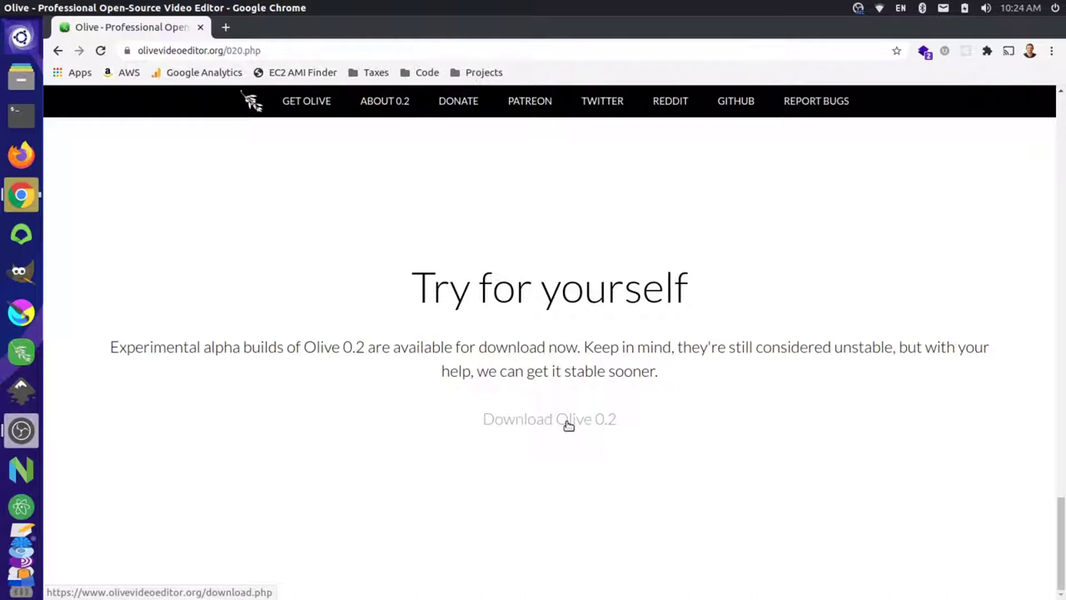
Download the Olive 0.2 Linux AppImage (109 MB), open it from the download shelf, and launch Files.
{"action": "left_click", "coordinate": [568, 425]}
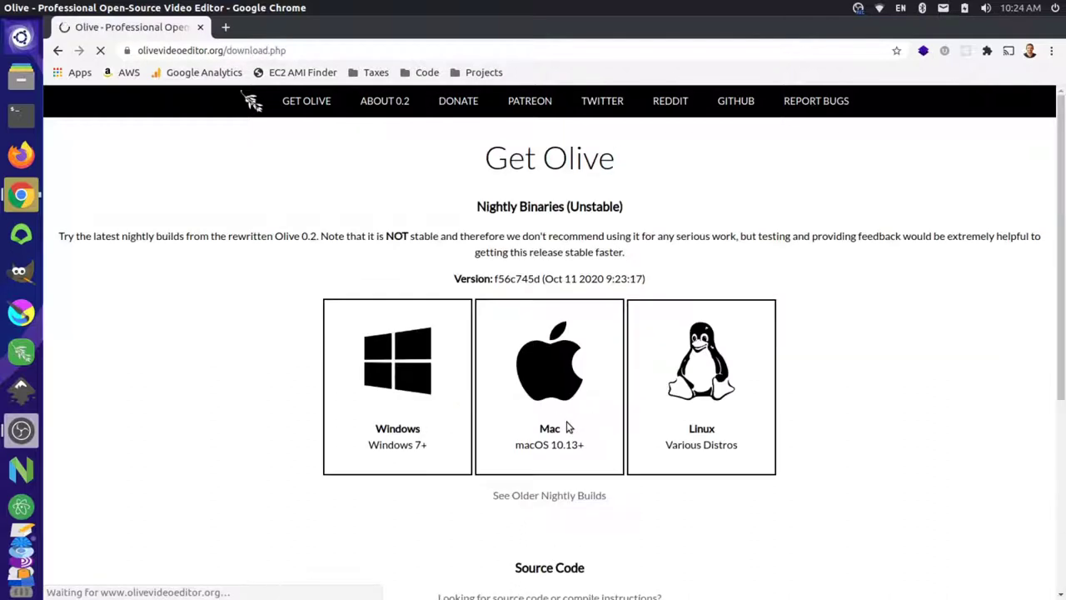
{"action": "left_click", "coordinate": [706, 418]}
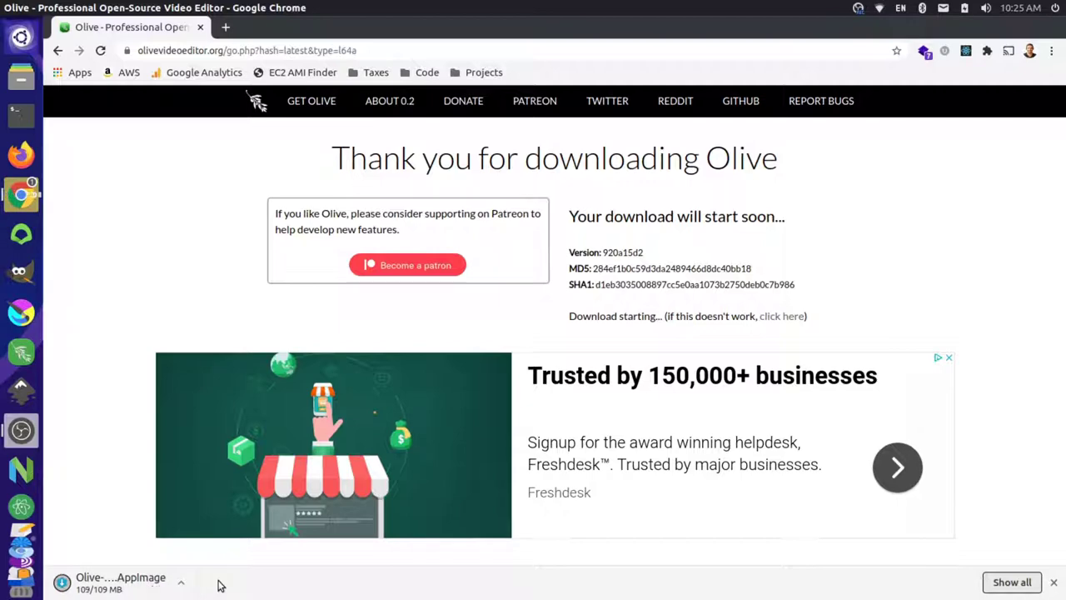
{"action": "left_click", "coordinate": [92, 582]}
{"action": "left_click", "coordinate": [23, 79]}
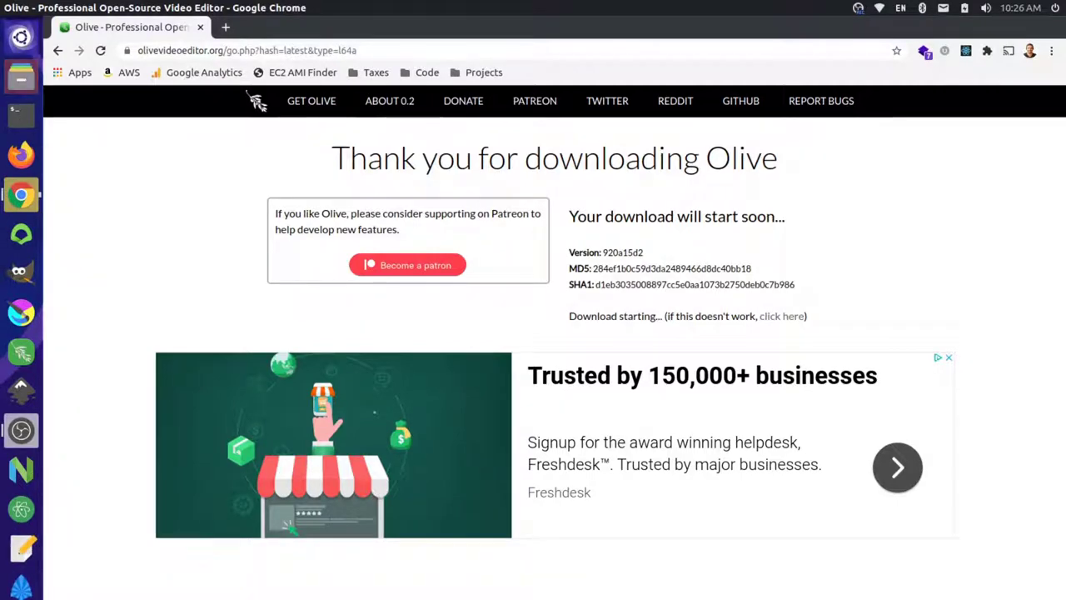
In a terminal, change into ~/Downloads, enlarge the text, and list the files with la.
{"action": "left_click", "coordinate": [631, 158]}
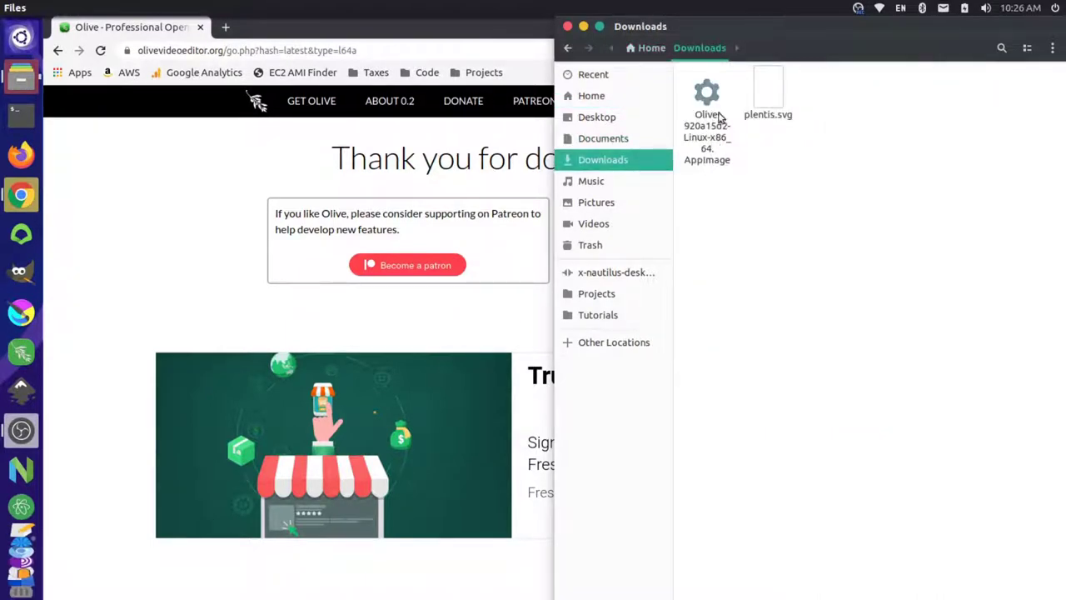
{"action": "left_click", "coordinate": [21, 115]}
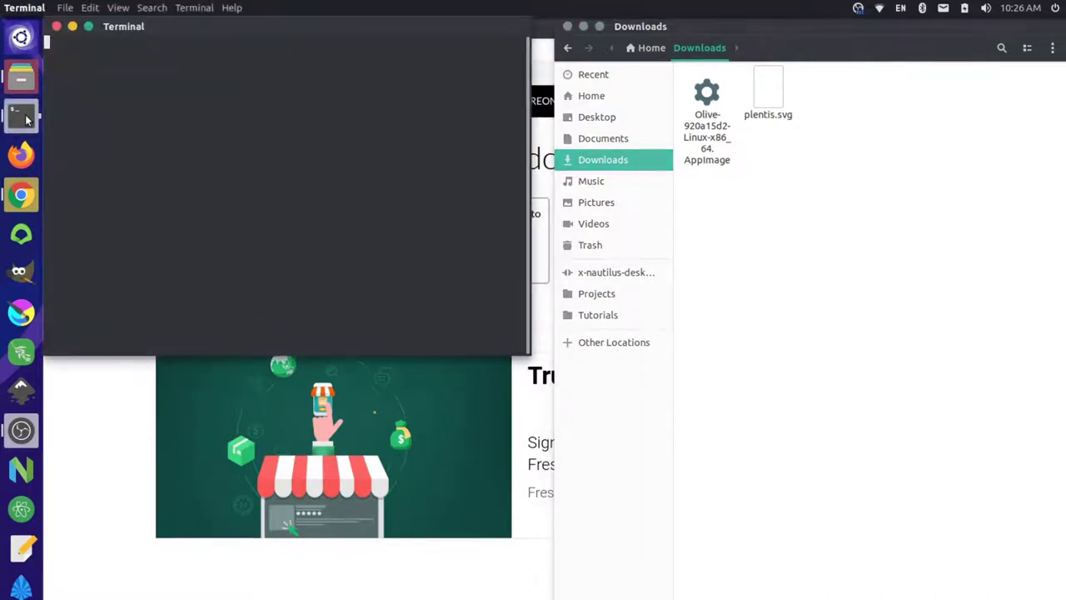
{"action": "type", "text": "cd "}
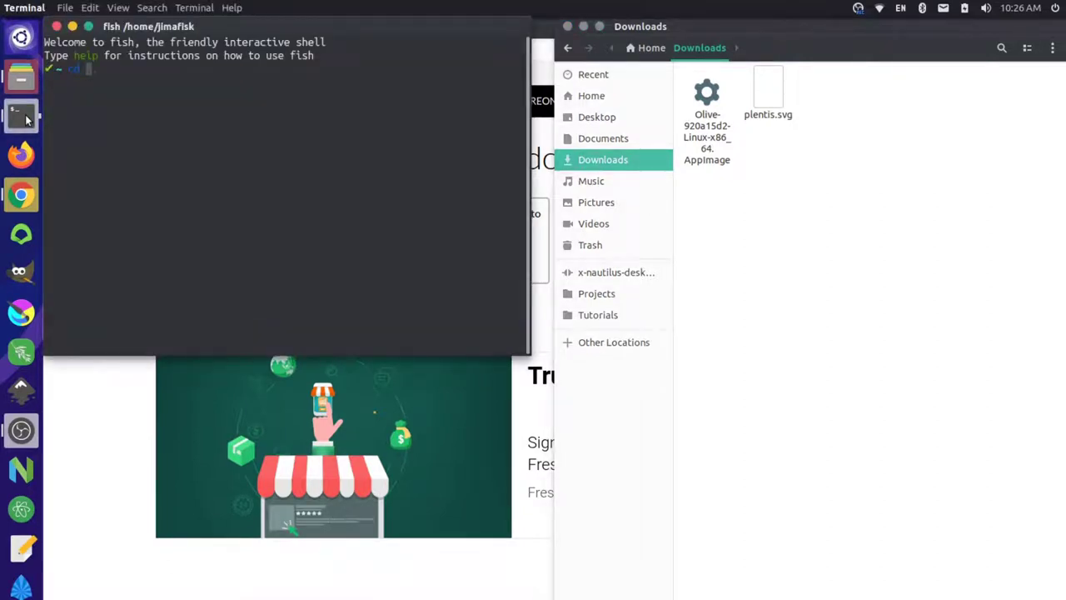
{"action": "type", "text": "~/Dow"}
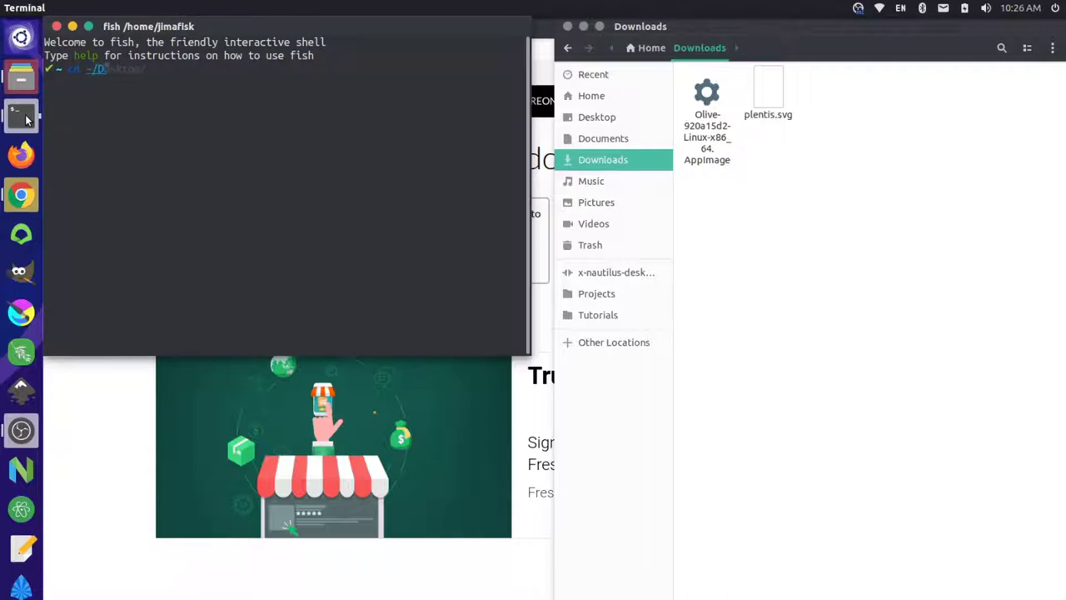
{"action": "key", "text": "Tab"}
{"action": "key", "text": "Return"}
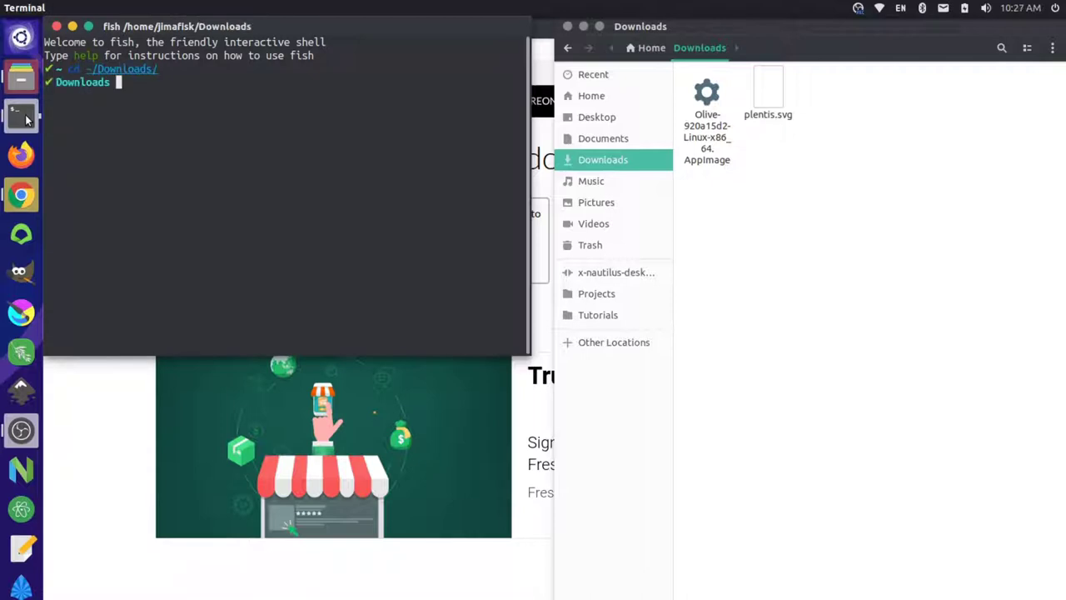
{"action": "key", "text": "ctrl+plus"}
{"action": "key", "text": "ctrl+plus"}
{"action": "key", "text": "ctrl+plus"}
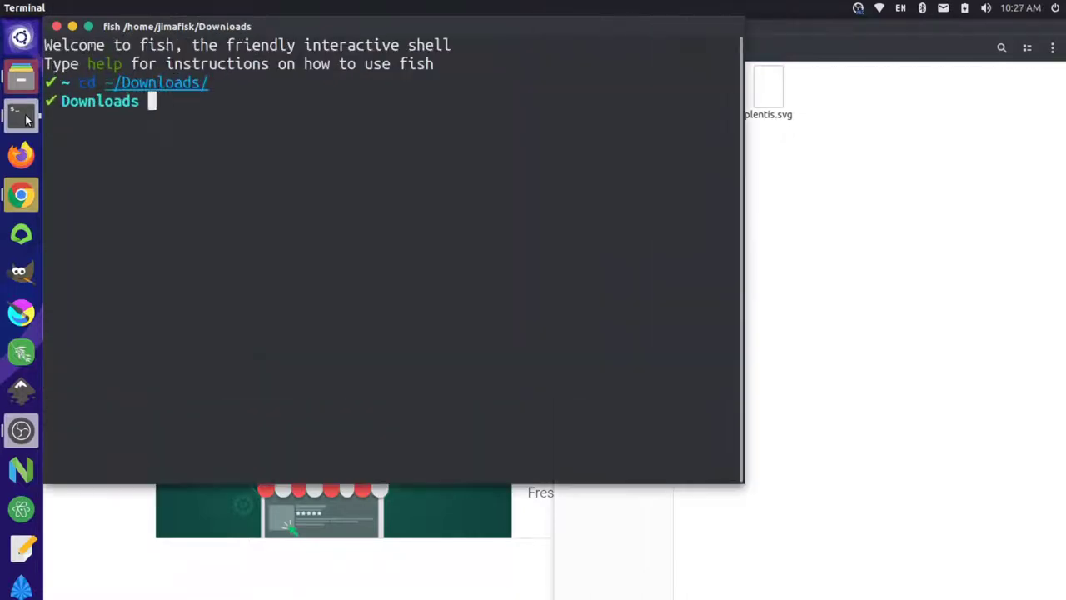
{"action": "type", "text": "la"}
{"action": "key", "text": "Return"}
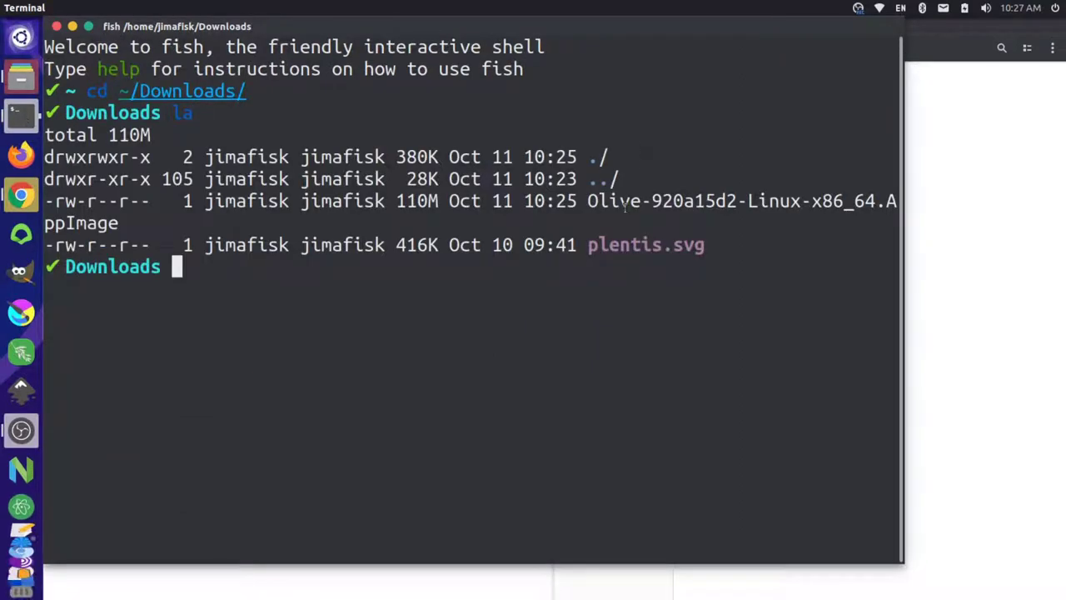
Make Olive-920a15d2-Linux-x86_64.AppImage executable with chmod u+x and run it.
{"action": "type", "text": "chmod"}
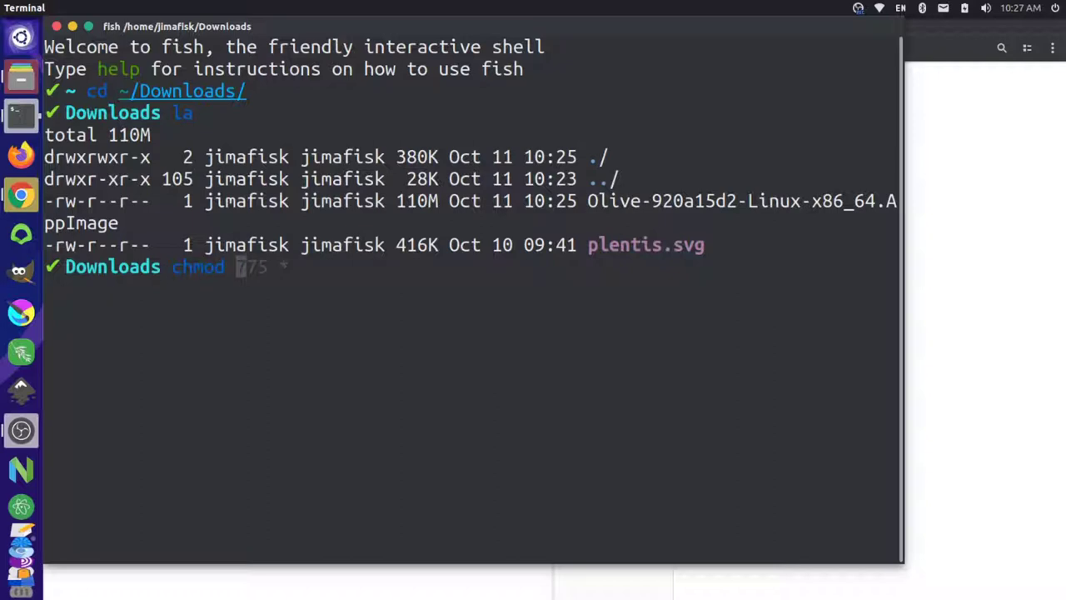
{"action": "type", "text": " u+x Oli"}
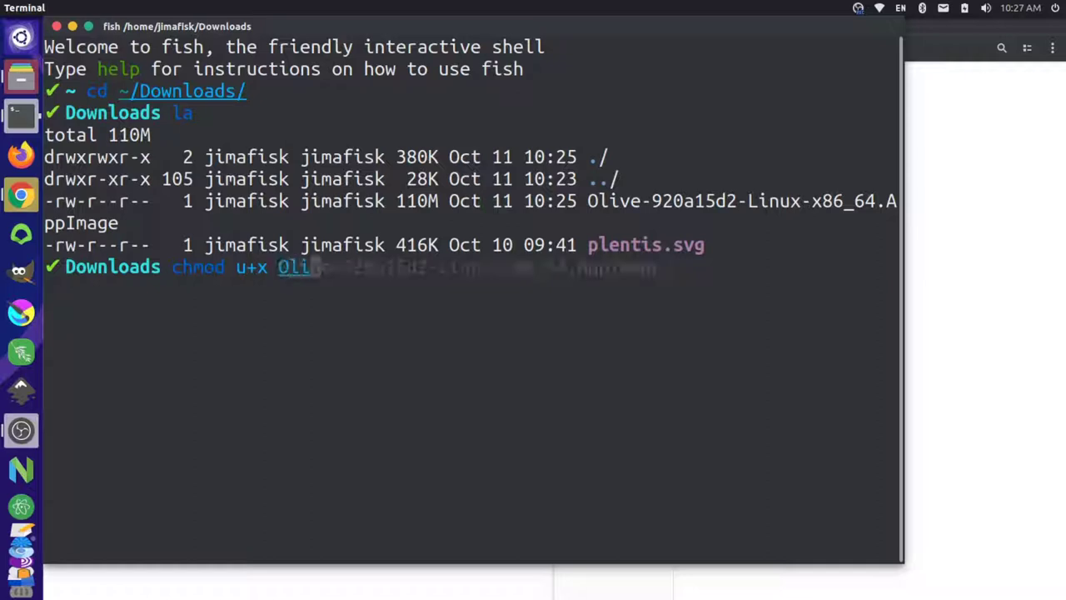
{"action": "key", "text": "Tab"}
{"action": "key", "text": "Return"}
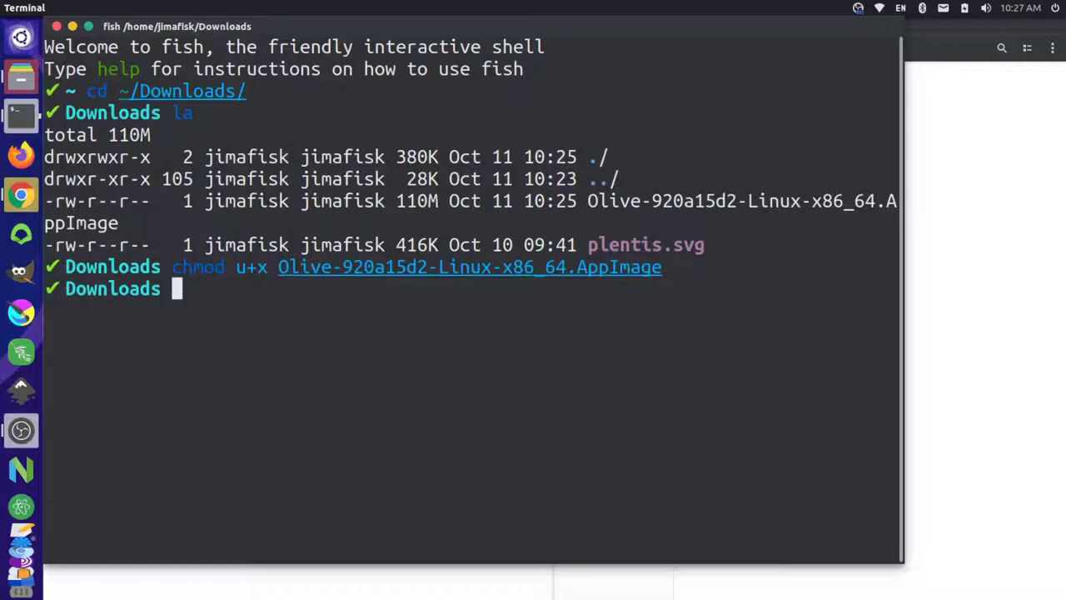
{"action": "type", "text": "./"}
{"action": "key", "text": "Right"}
{"action": "key", "text": "Return"}
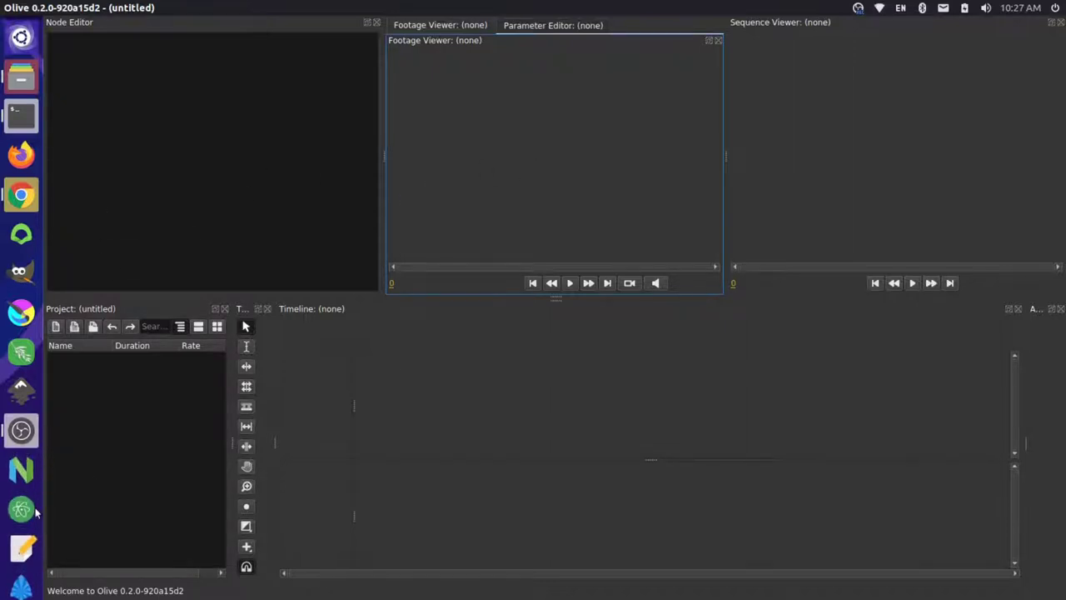
{"action": "scroll", "coordinate": [20, 500], "scroll_direction": "down", "scroll_amount": 3}
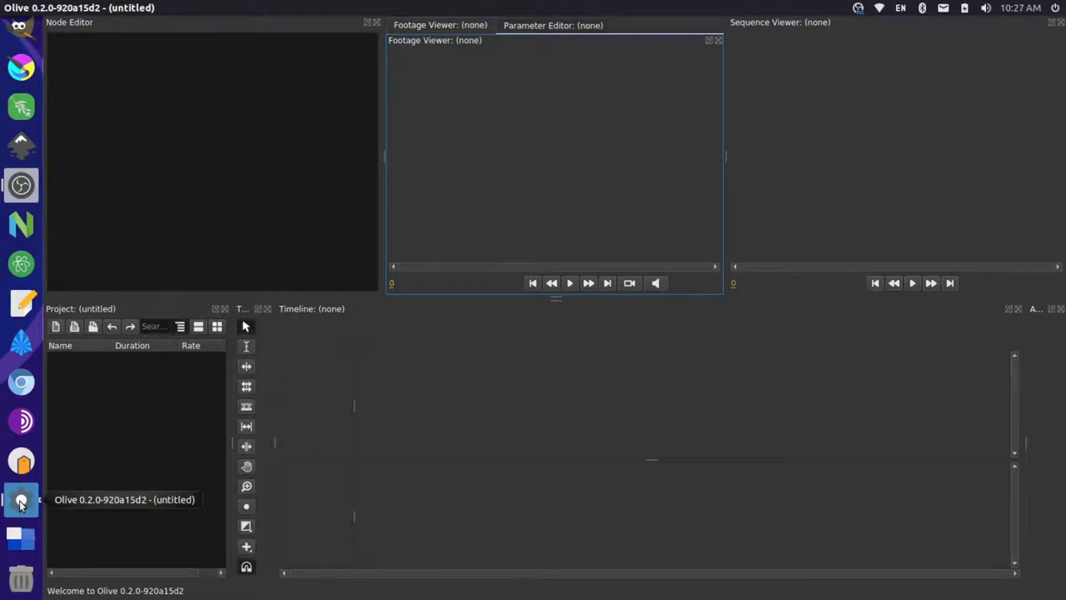
{"action": "scroll", "coordinate": [21, 501], "scroll_direction": "up", "scroll_amount": 3}
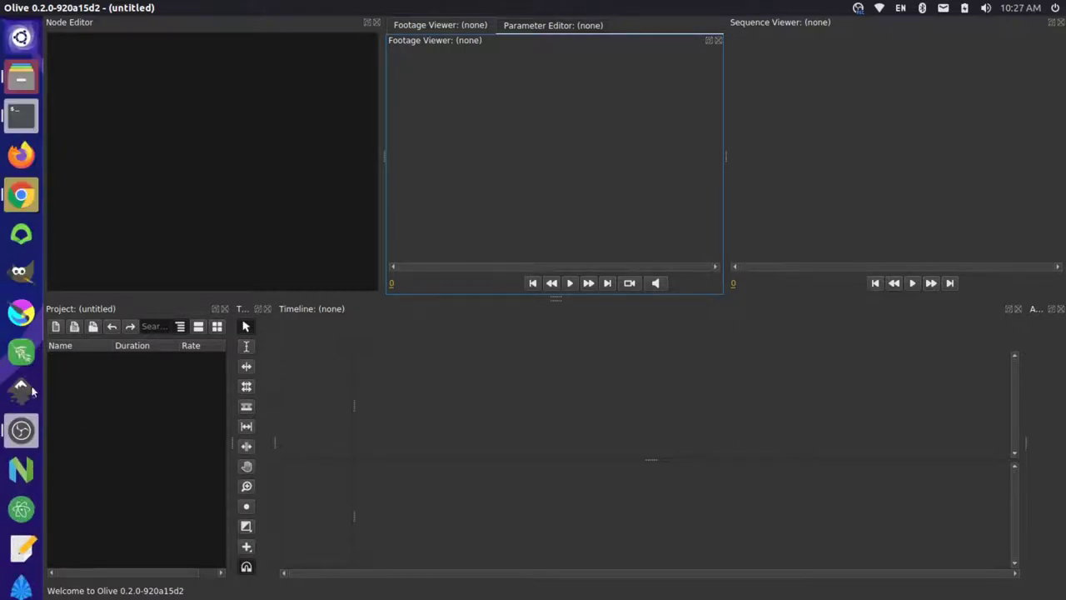
{"action": "left_click", "coordinate": [22, 358]}
{"action": "left_click", "coordinate": [549, 382]}
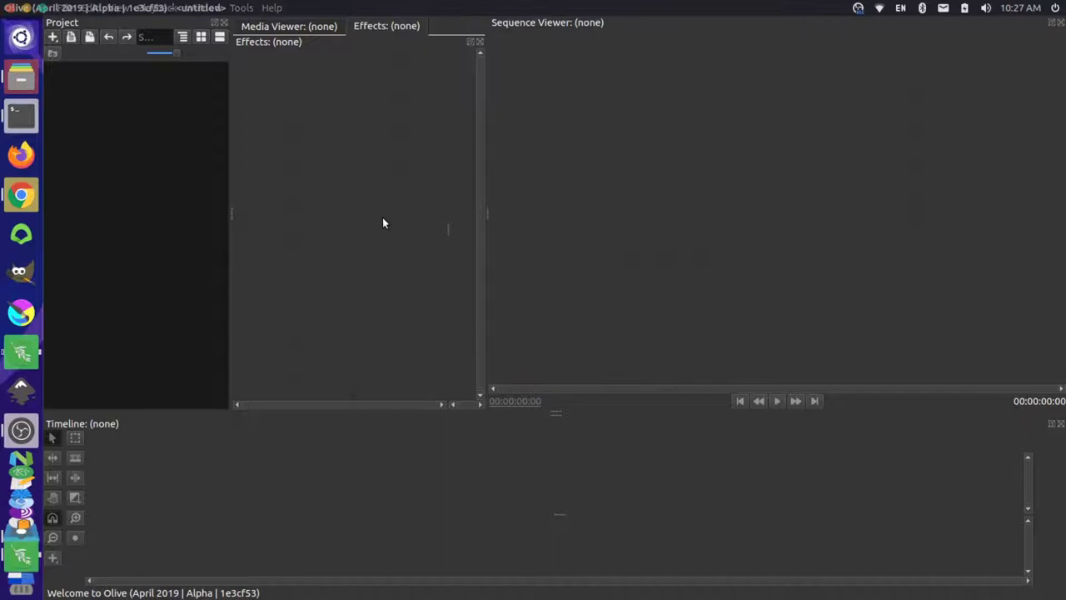
{"action": "key", "text": "alt+Tab"}
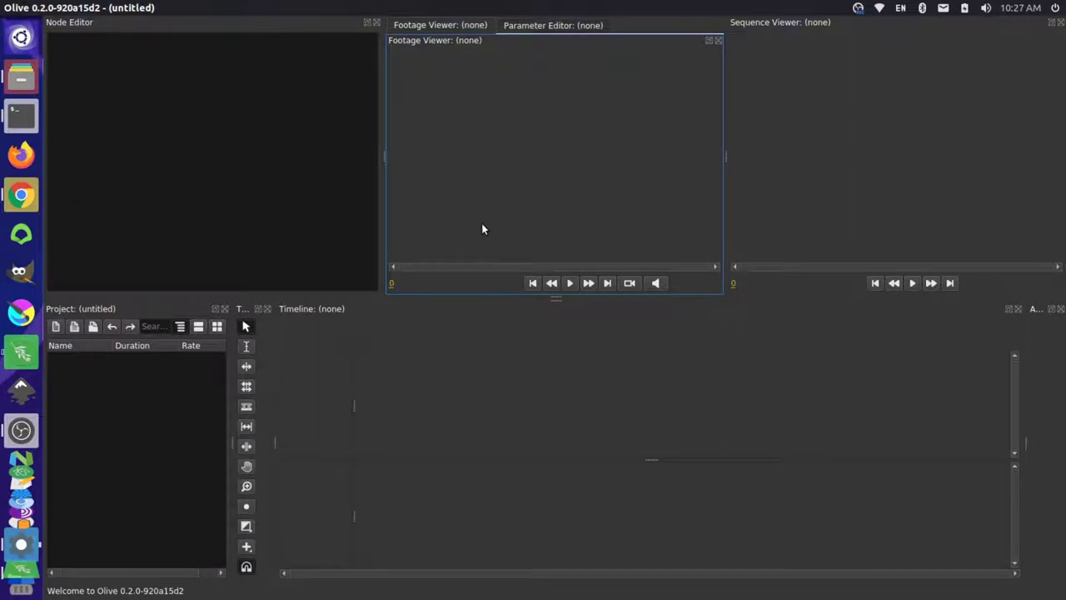
Import creating_perry.mp4 from Desktop/svelte_summit_videos into the project.
{"action": "right_click", "coordinate": [137, 402]}
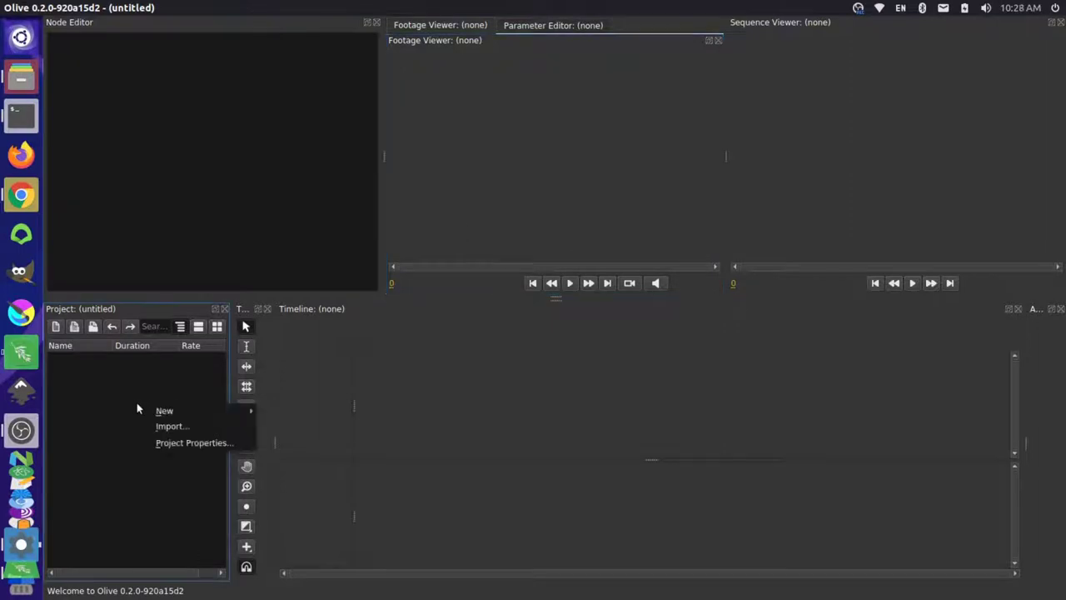
{"action": "mouse_move", "coordinate": [158, 412]}
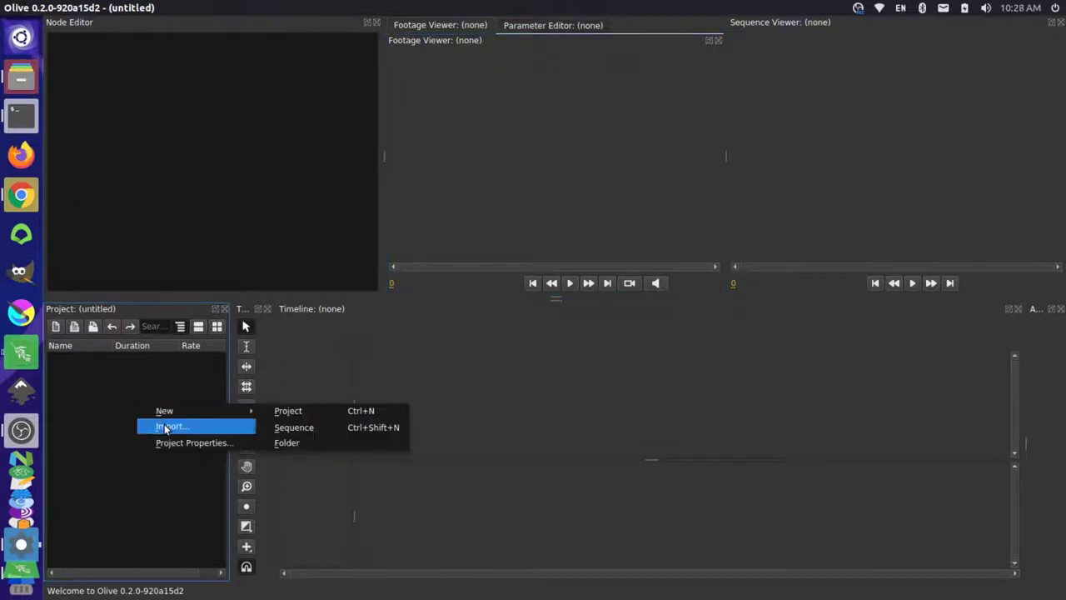
{"action": "left_click", "coordinate": [163, 424]}
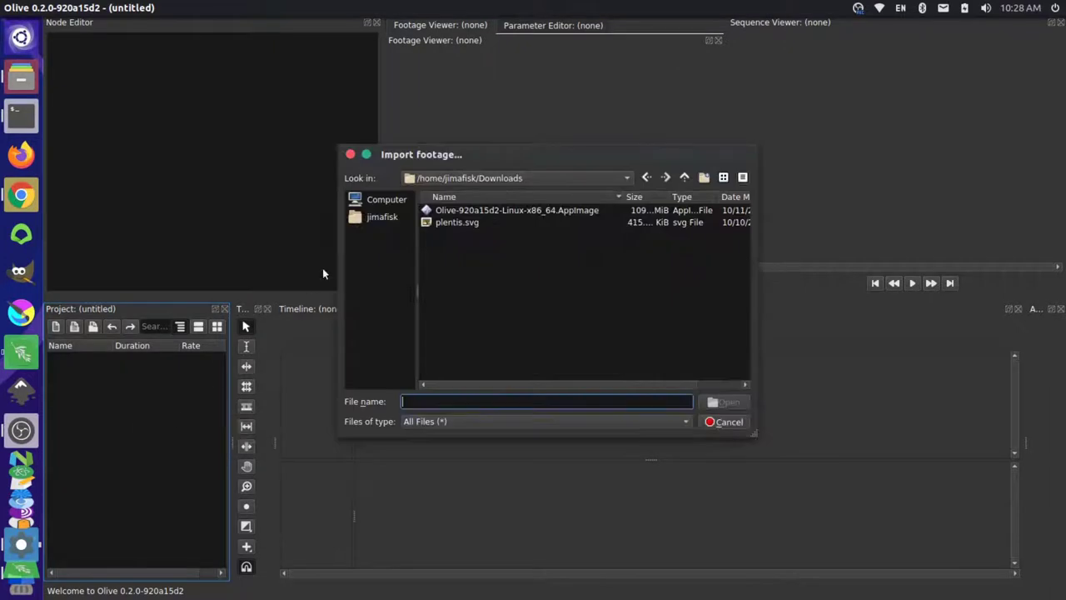
{"action": "left_click", "coordinate": [381, 201]}
{"action": "left_click", "coordinate": [387, 217]}
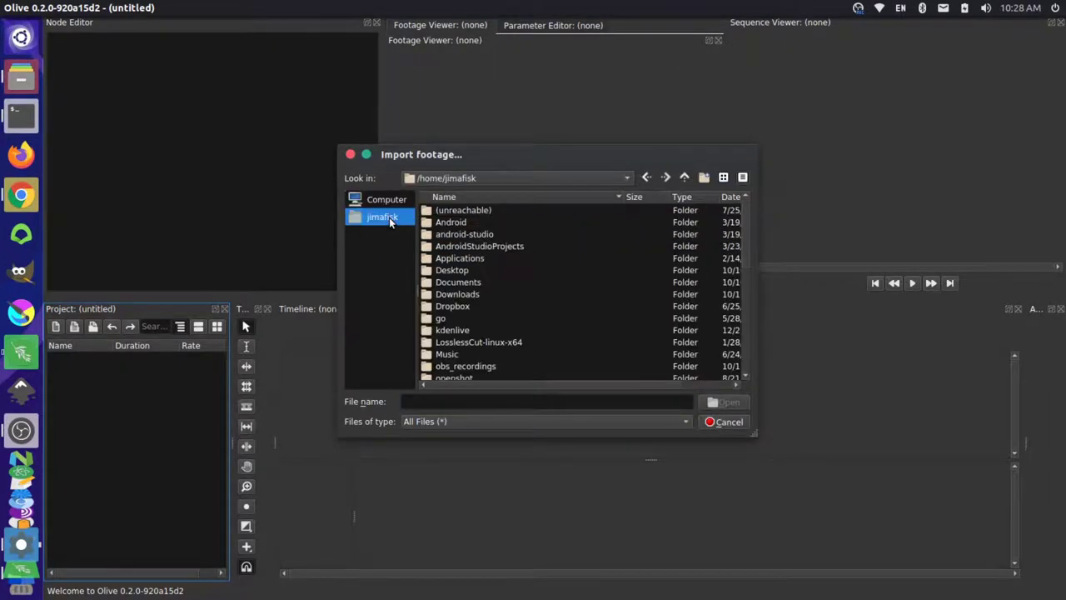
{"action": "double_click", "coordinate": [453, 269]}
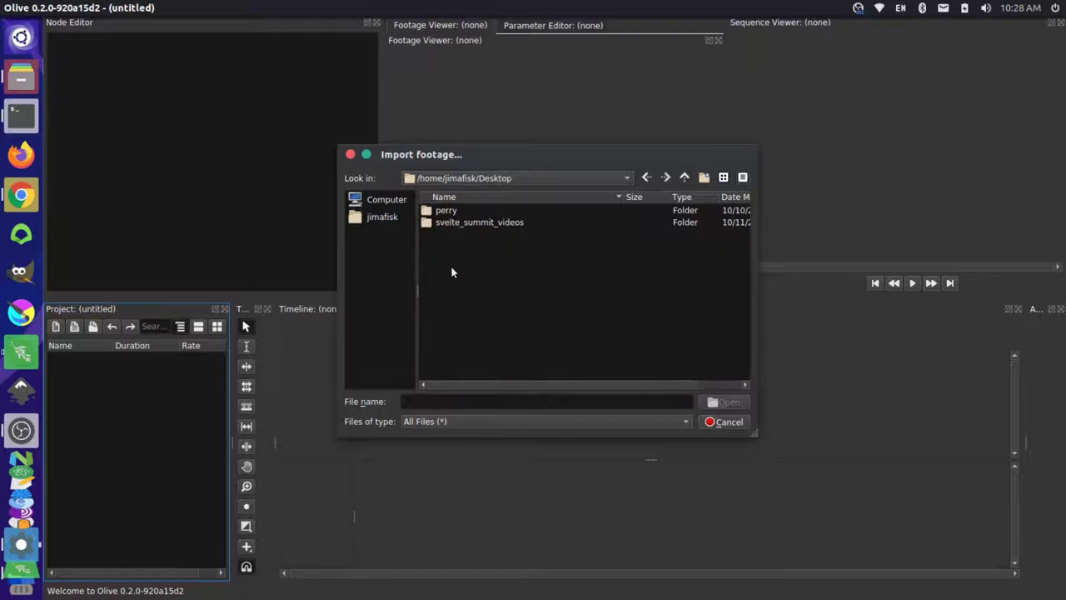
{"action": "double_click", "coordinate": [448, 220]}
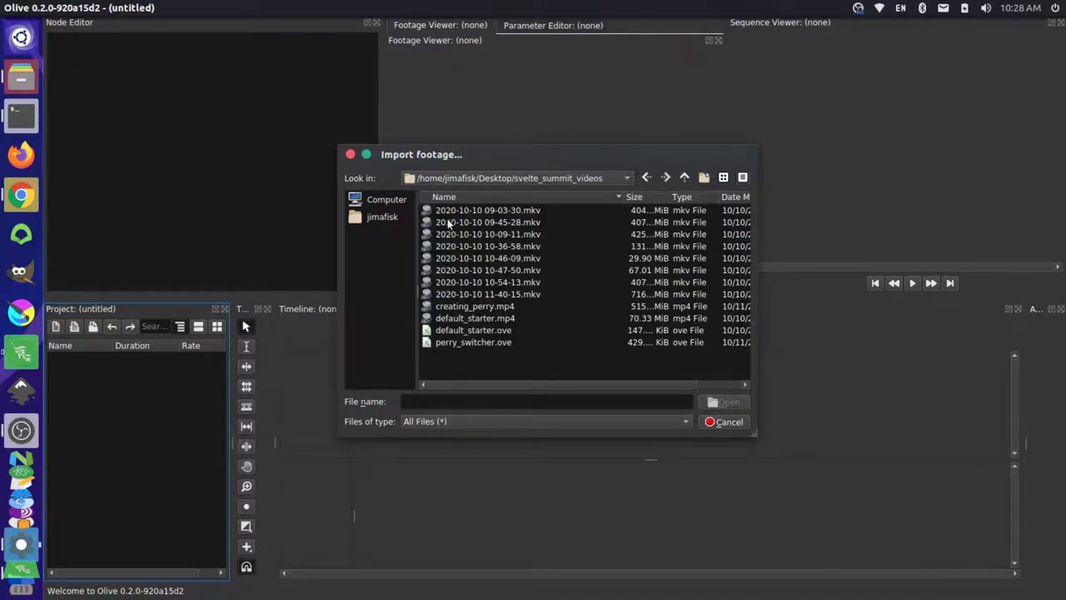
{"action": "left_click", "coordinate": [472, 305]}
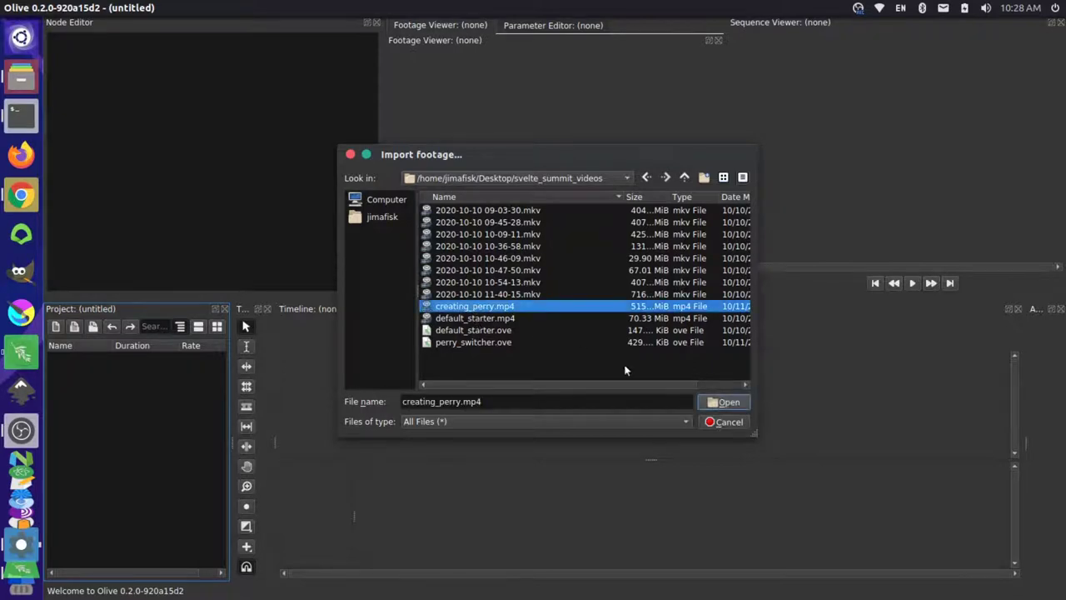
{"action": "left_click", "coordinate": [721, 402]}
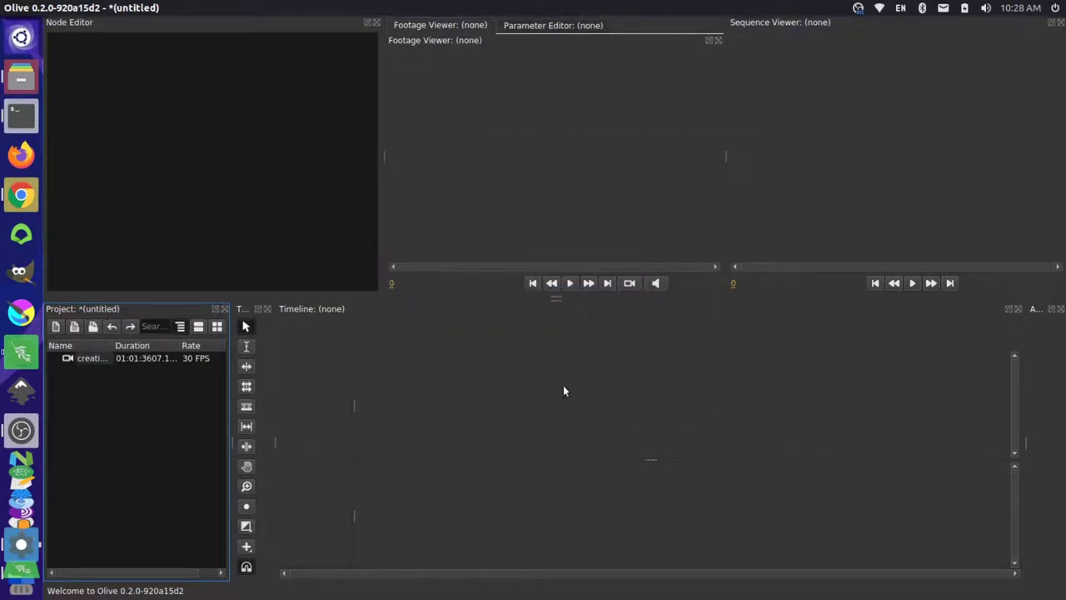
Drag creating_perry.mp4 to the timeline with settings auto-detected from footage, then play from near the start.
{"action": "left_click_drag", "start_coordinate": [156, 354], "coordinate": [413, 409]}
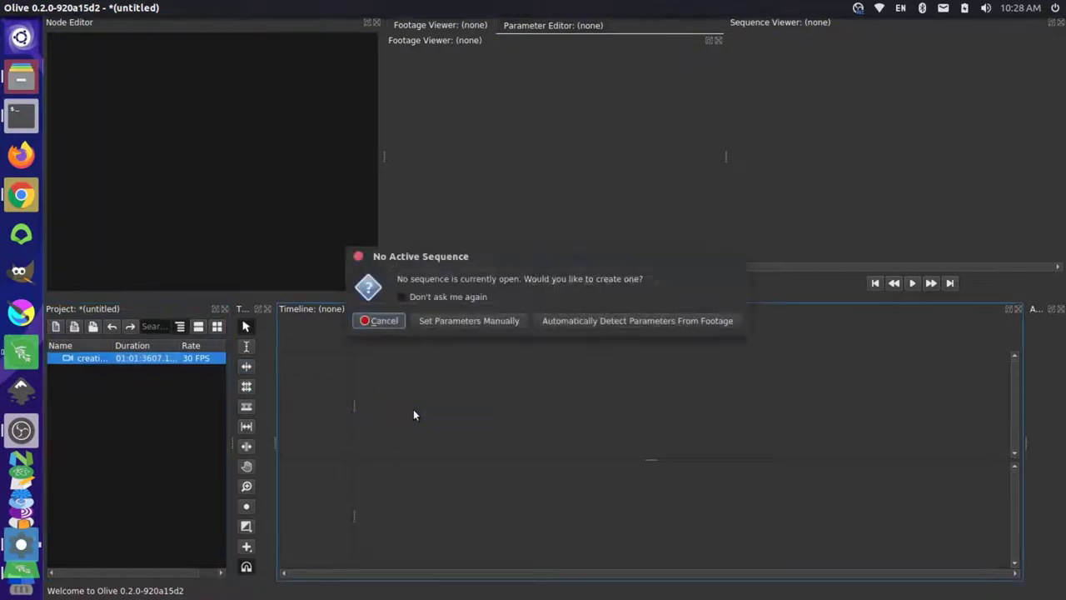
{"action": "left_click", "coordinate": [549, 321]}
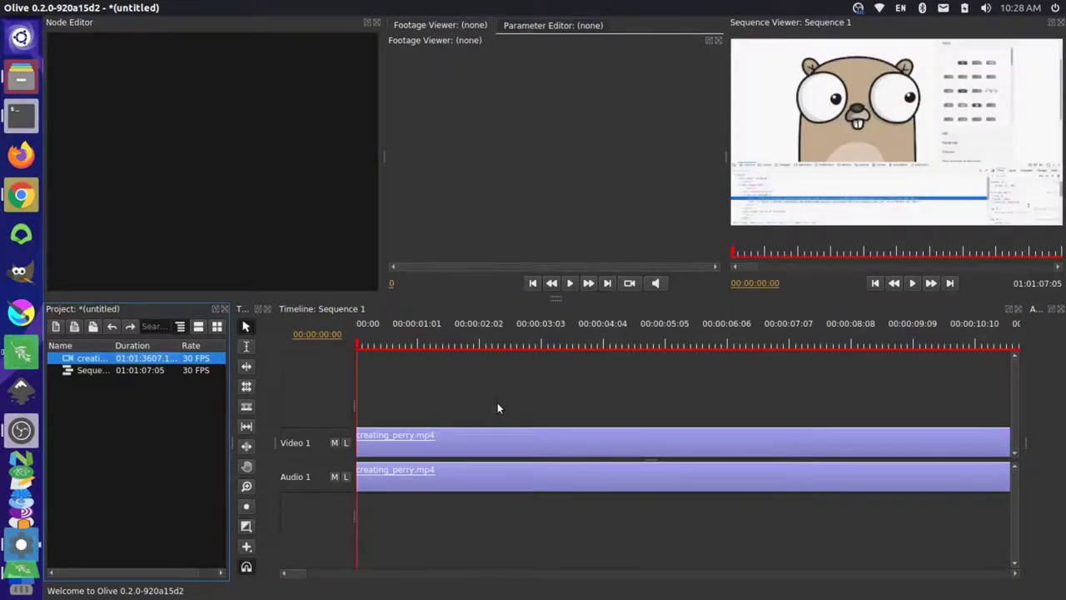
{"action": "left_click", "coordinate": [421, 345]}
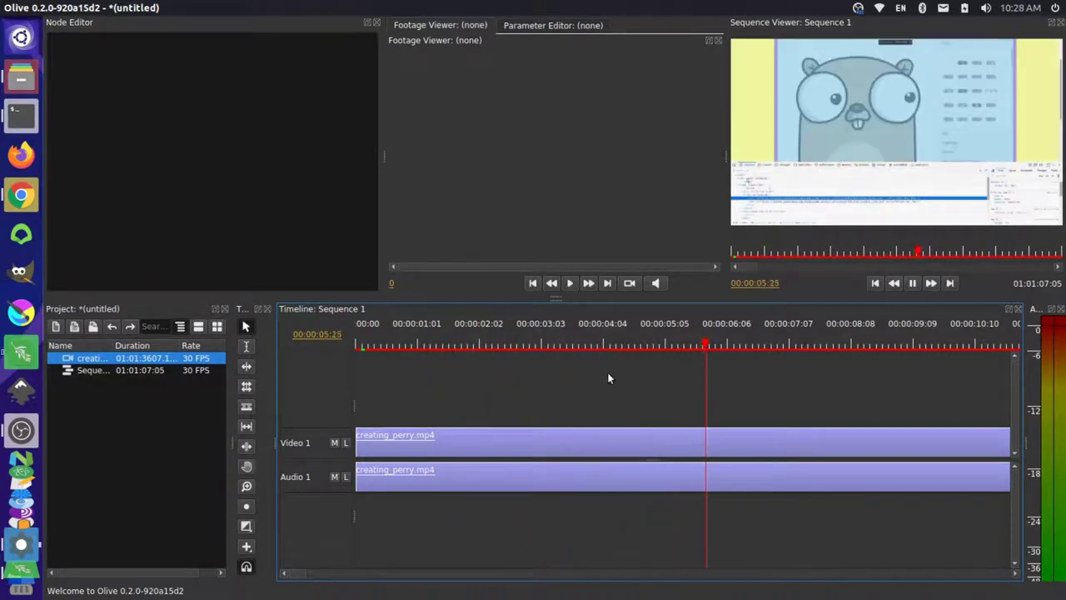
{"action": "key", "text": "space"}
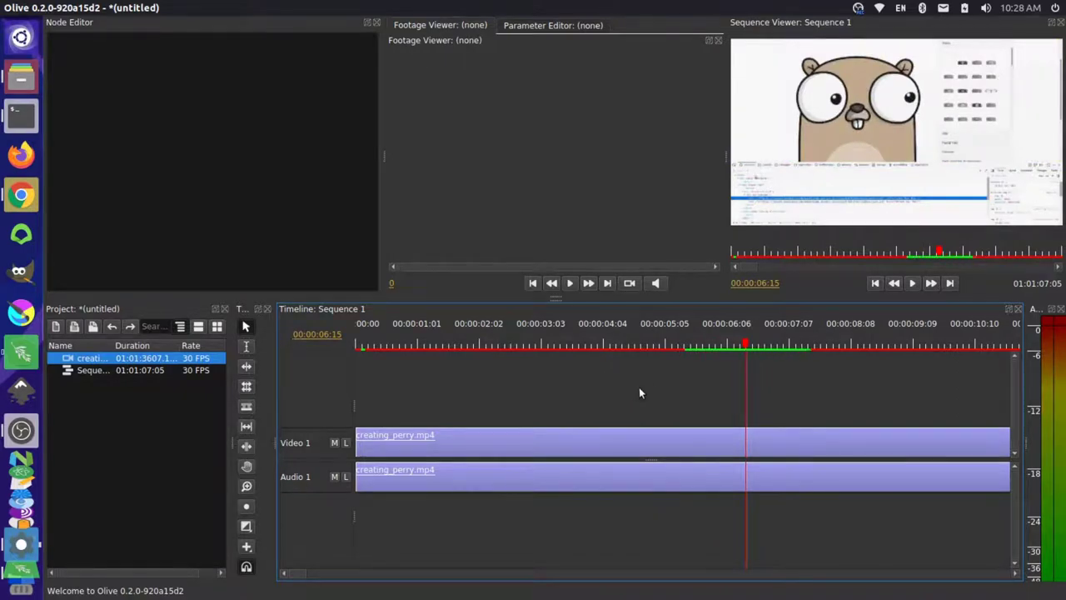
Split the clips at 00:00:03:28 and 00:00:02:07, then select the middle piece.
{"action": "left_click", "coordinate": [591, 345]}
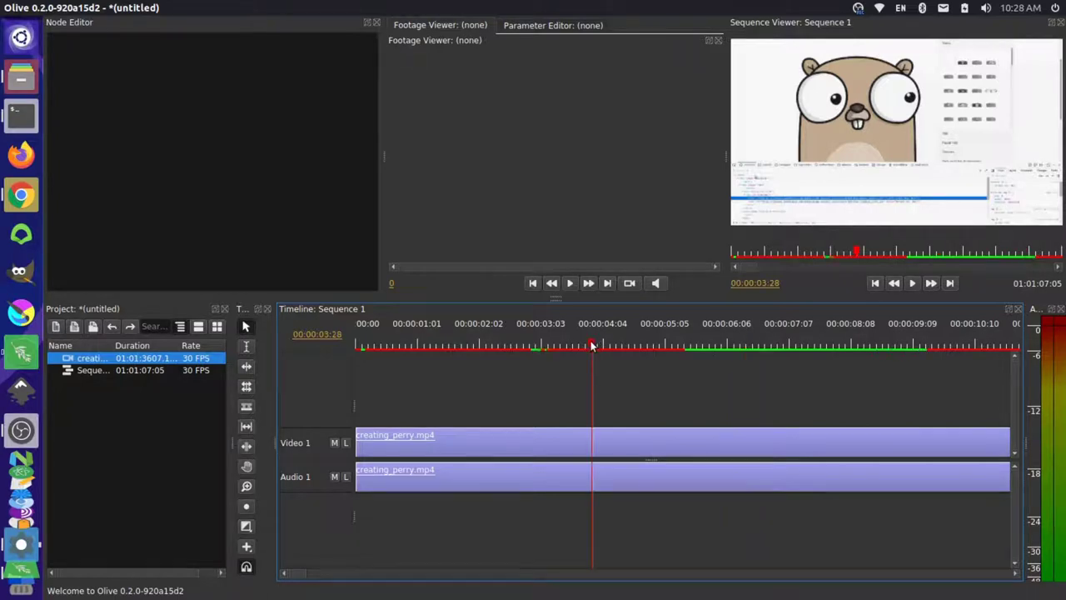
{"action": "key", "text": "ctrl+k"}
{"action": "left_click", "coordinate": [490, 346]}
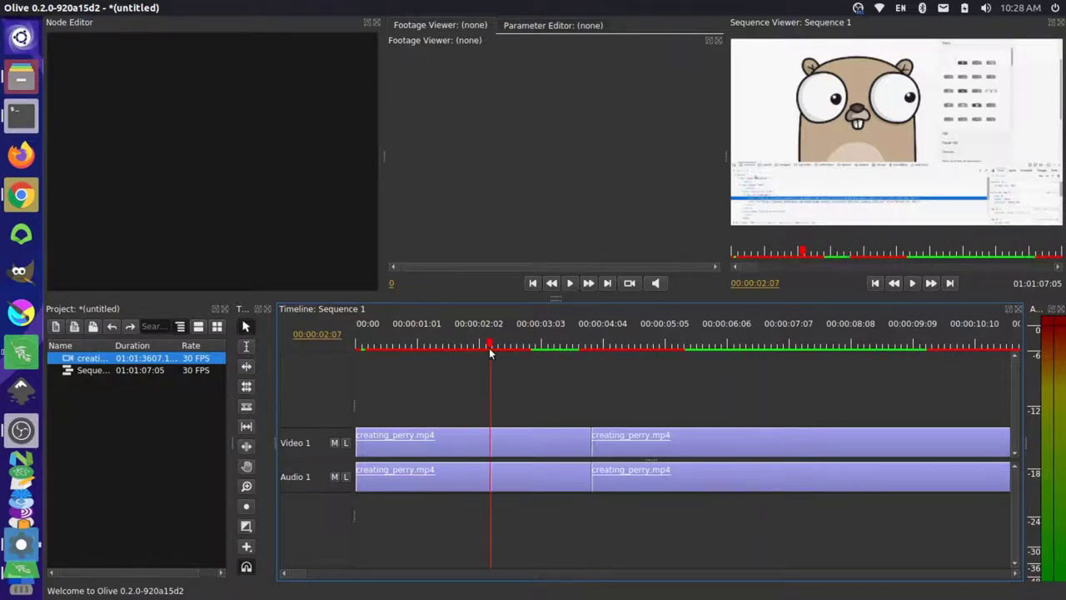
{"action": "key", "text": "ctrl+k"}
{"action": "left_click", "coordinate": [537, 443]}
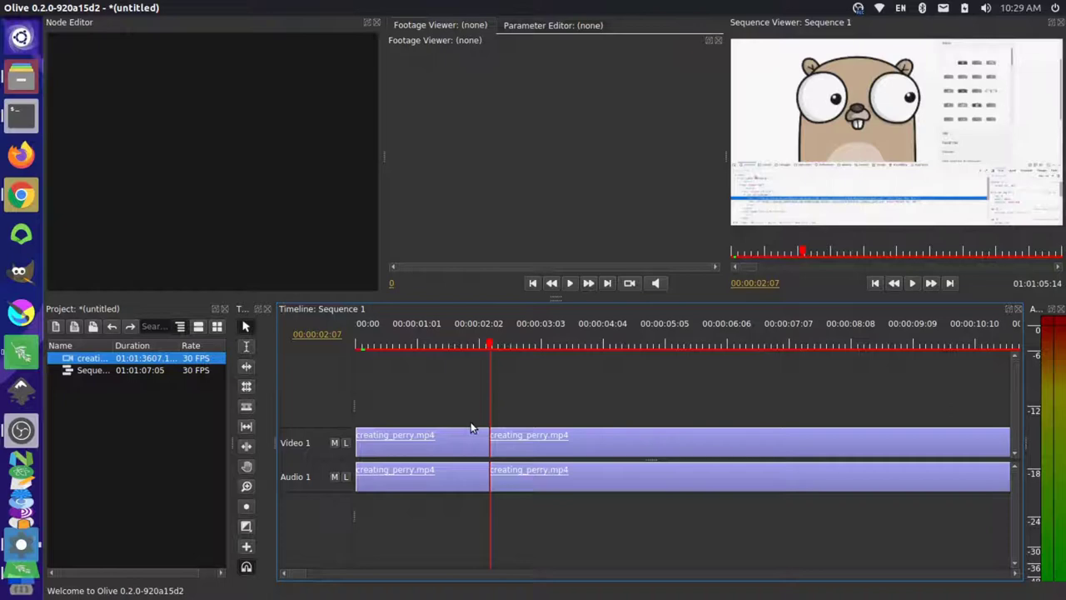
Select the second clip and tidy its Video and Audio node chains, selecting the Volume node.
{"action": "left_click", "coordinate": [563, 450]}
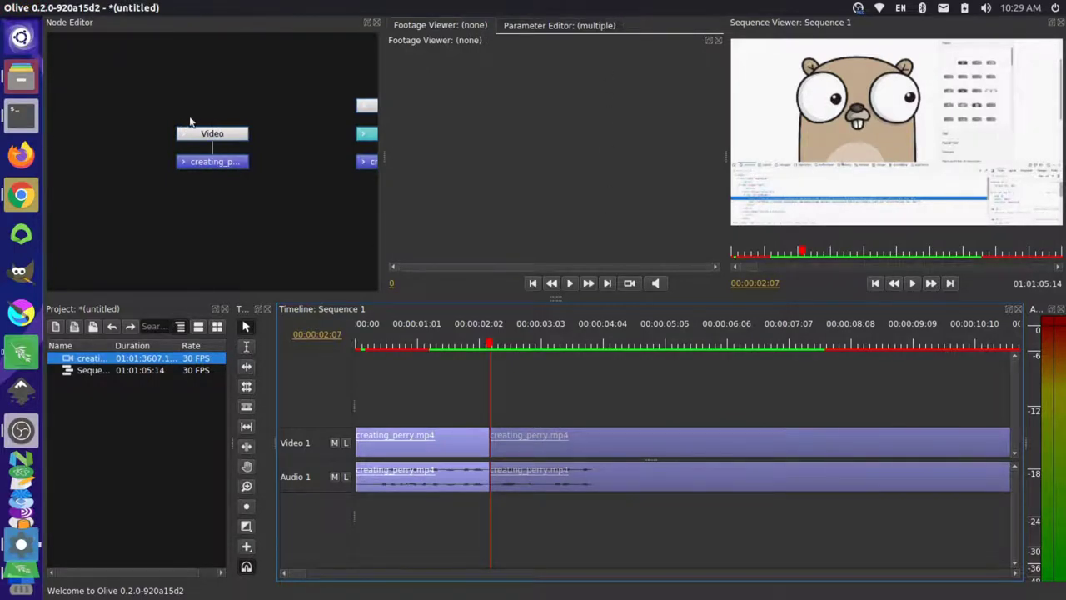
{"action": "left_click_drag", "start_coordinate": [168, 117], "coordinate": [258, 184]}
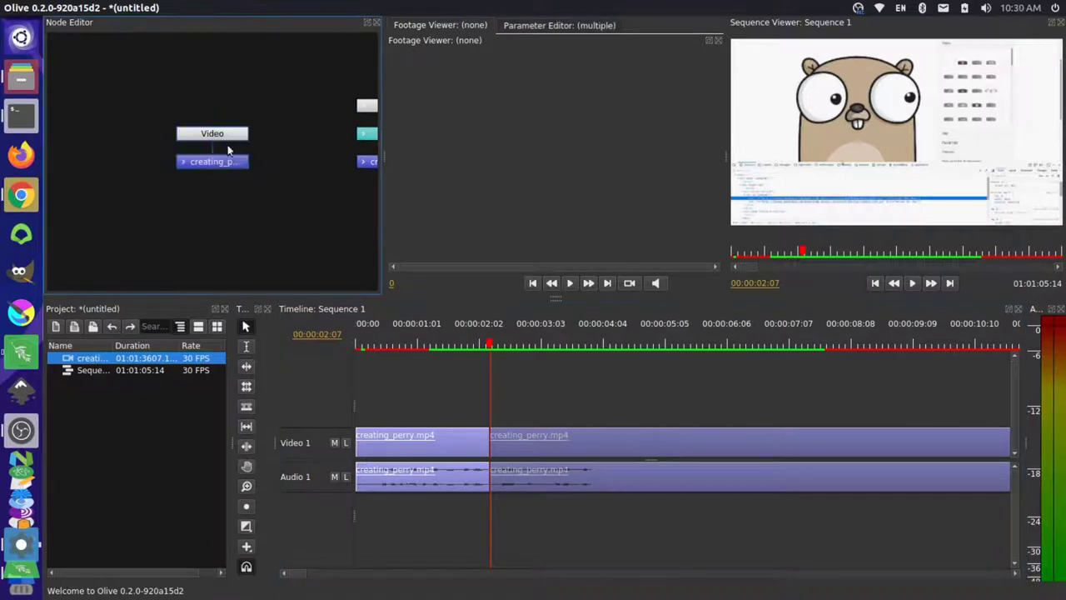
{"action": "left_click_drag", "start_coordinate": [229, 147], "coordinate": [155, 101]}
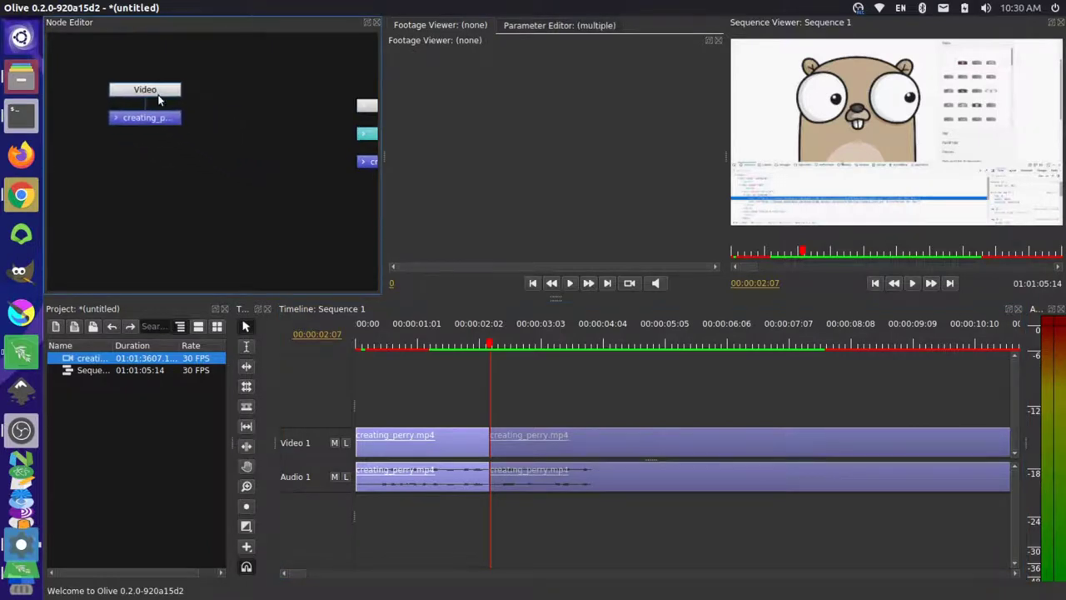
{"action": "left_click", "coordinate": [358, 106]}
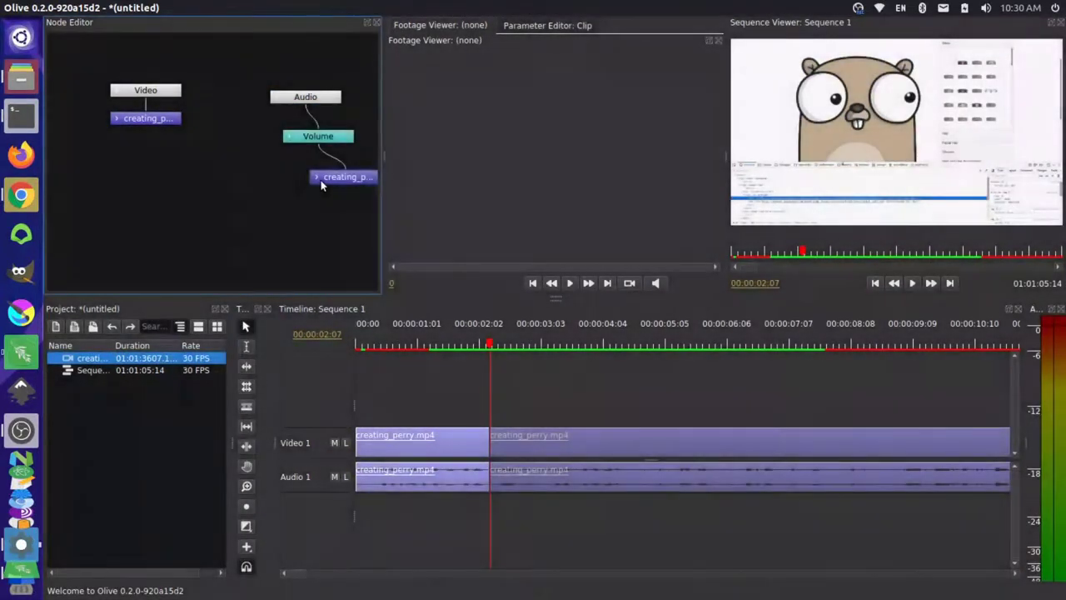
{"action": "left_click", "coordinate": [297, 141]}
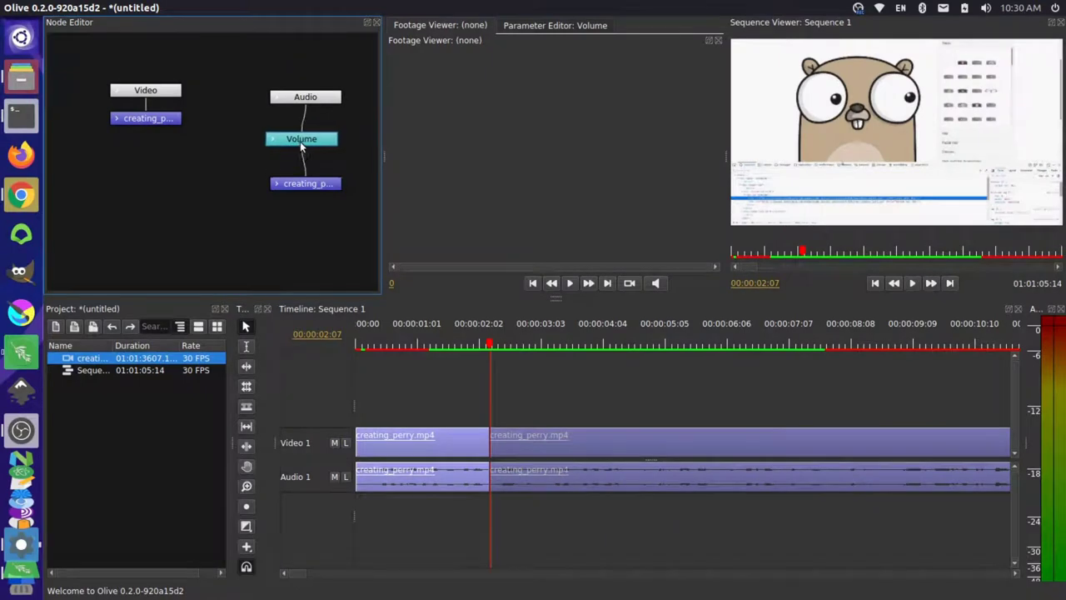
{"action": "left_click_drag", "start_coordinate": [300, 143], "coordinate": [296, 142]}
{"action": "left_click", "coordinate": [450, 225]}
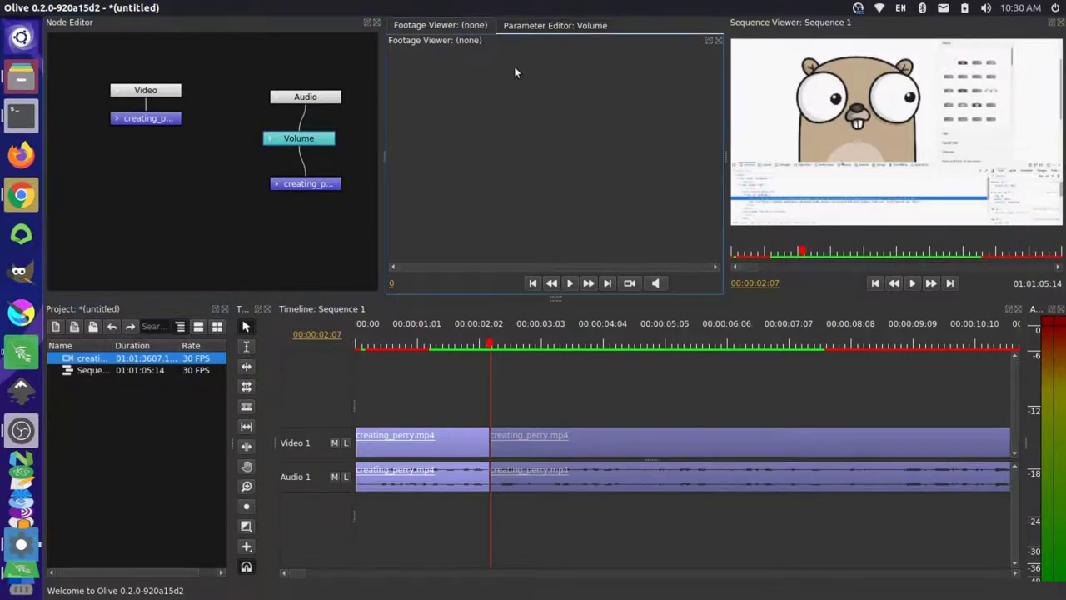
Show the Volume node's parameters, select the Volume row, and move the playhead to 00:00:01:13.
{"action": "left_click", "coordinate": [545, 26]}
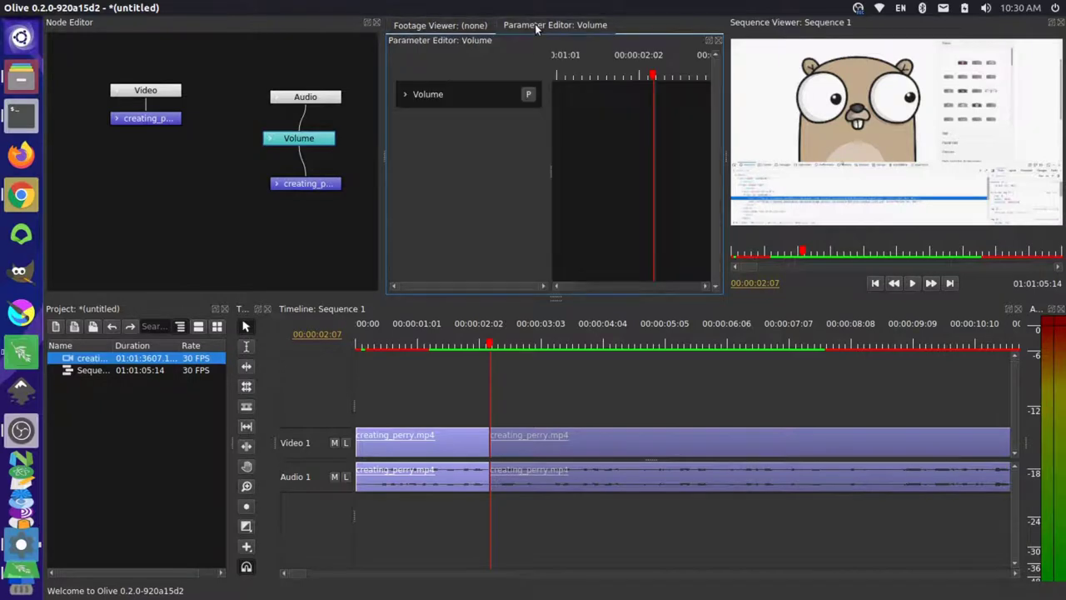
{"action": "left_click", "coordinate": [408, 95]}
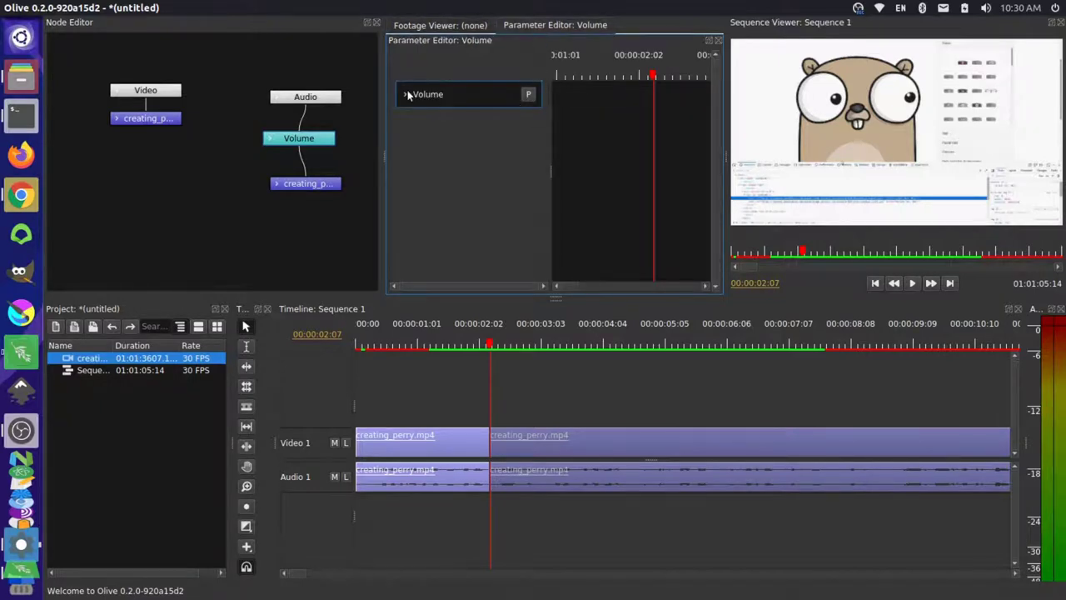
{"action": "left_click", "coordinate": [588, 74]}
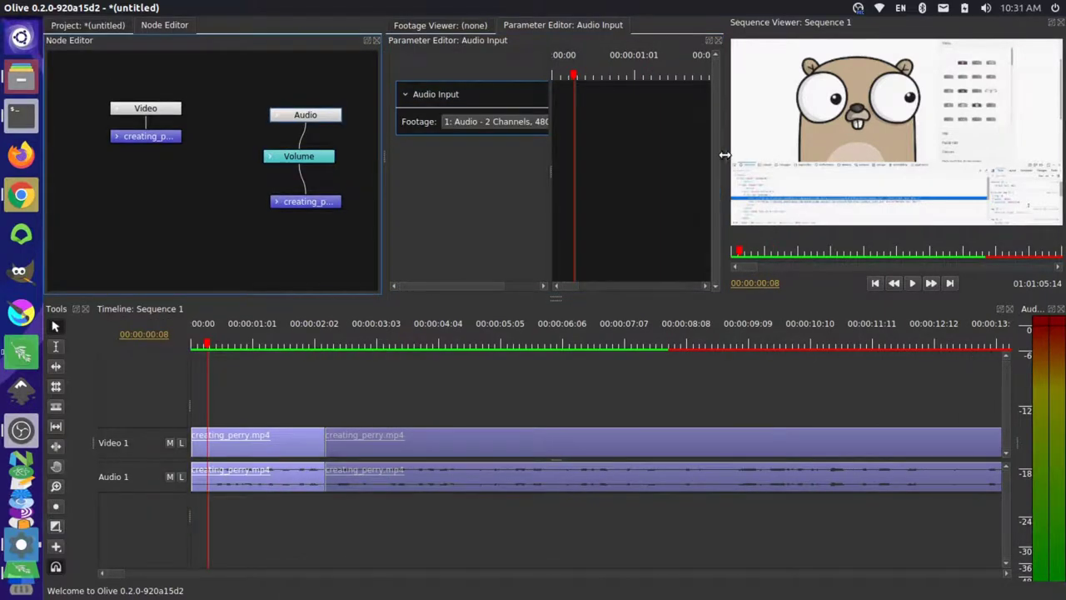
Widen the sequence viewer and parameter editor, narrowing the node editor, then check the Project and Footage tabs.
{"action": "left_click_drag", "start_coordinate": [725, 160], "coordinate": [666, 175]}
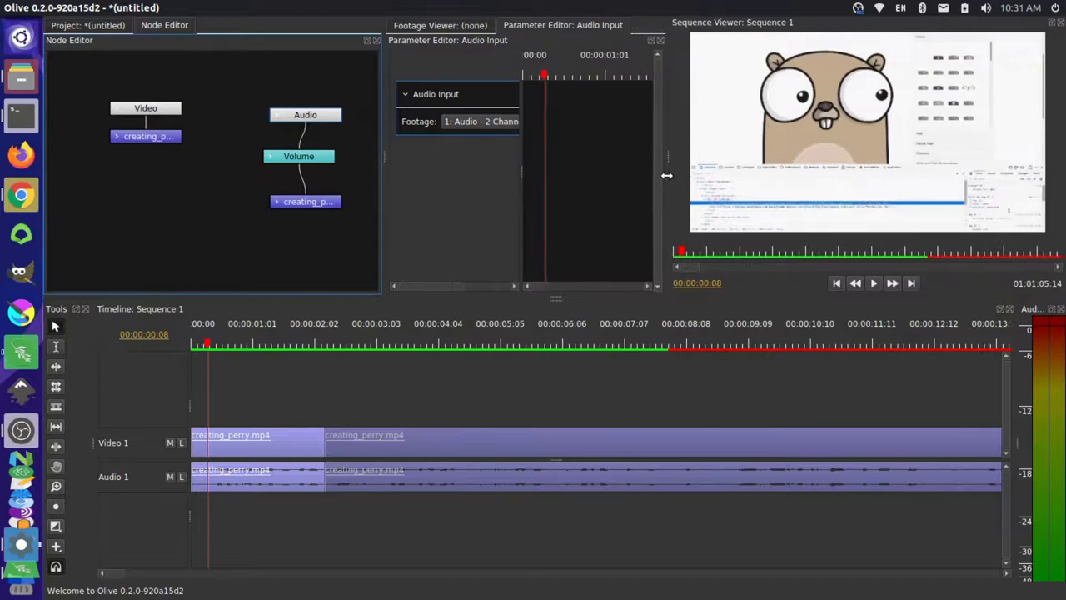
{"action": "left_click_drag", "start_coordinate": [385, 161], "coordinate": [298, 160]}
{"action": "mouse_move", "coordinate": [143, 7]}
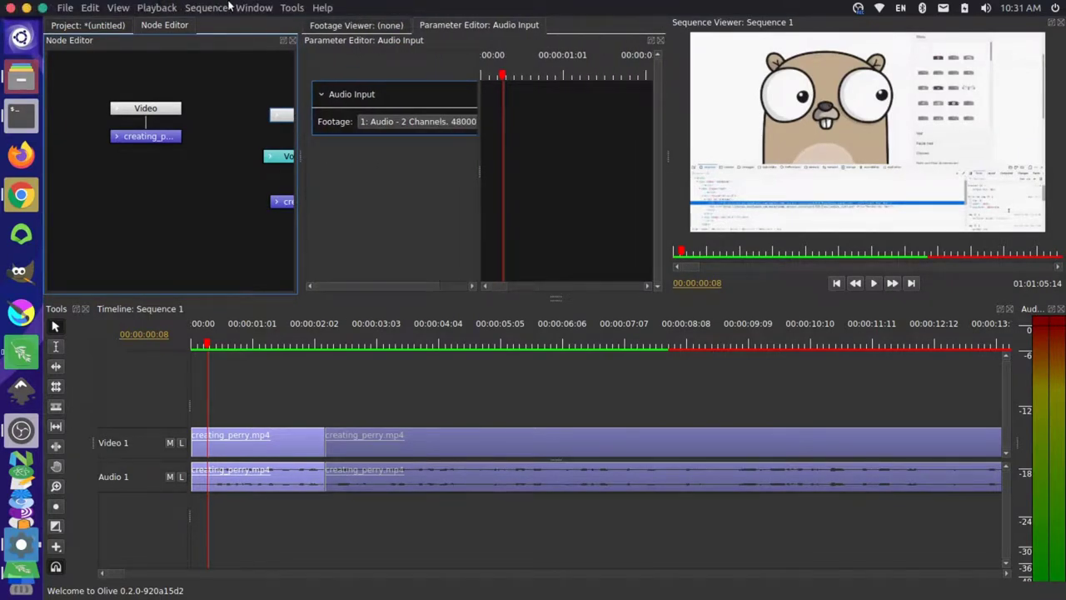
{"action": "left_click", "coordinate": [111, 24]}
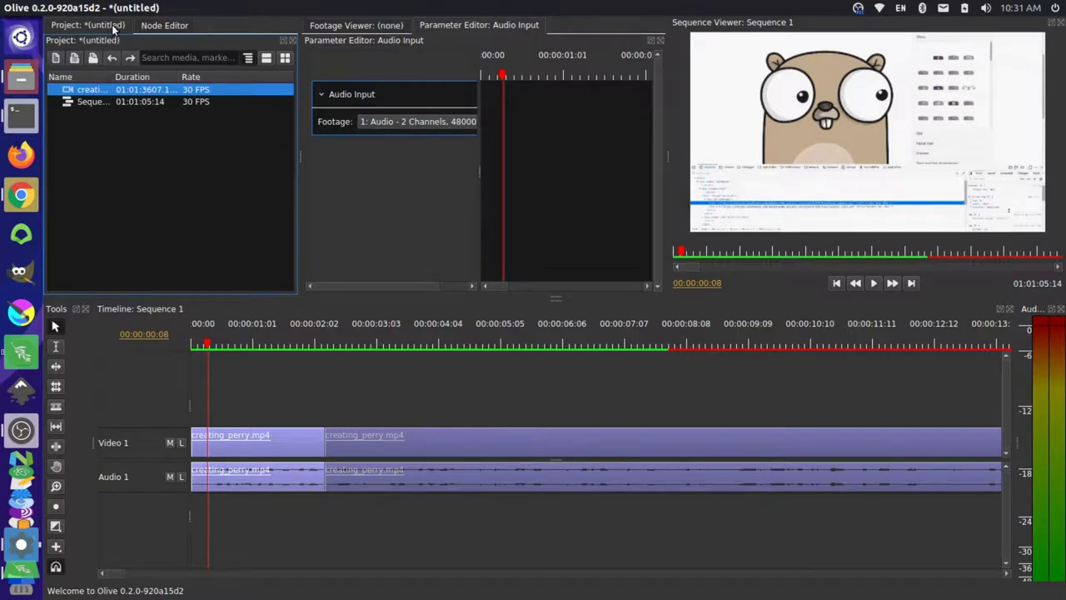
{"action": "left_click", "coordinate": [388, 25]}
{"action": "left_click", "coordinate": [503, 24]}
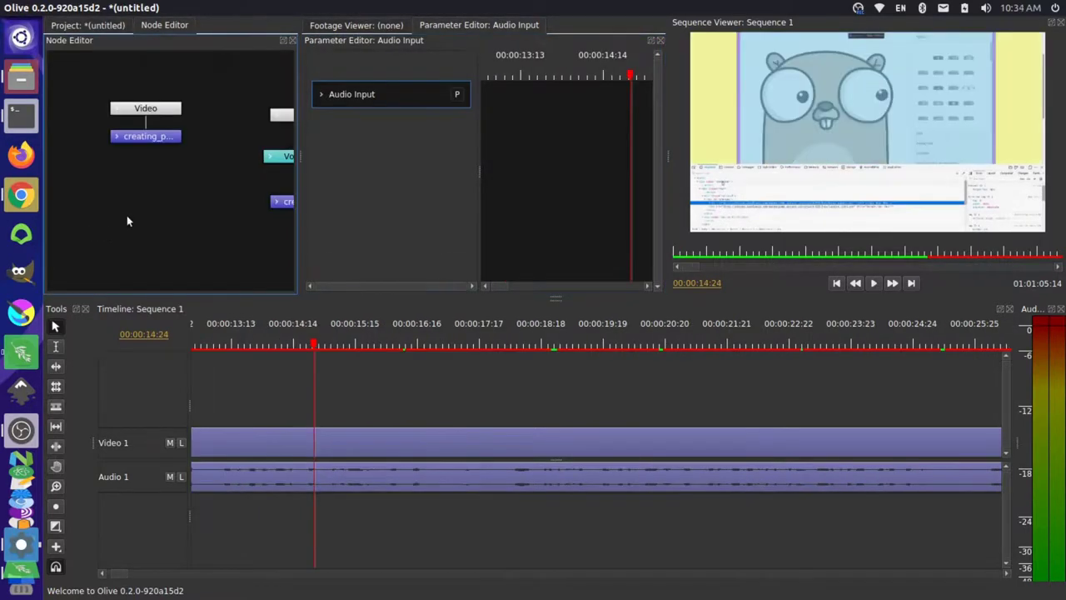
Add a Filter > Blur node to the graph and view its Box method, radius 10.0 settings.
{"action": "right_click", "coordinate": [163, 187]}
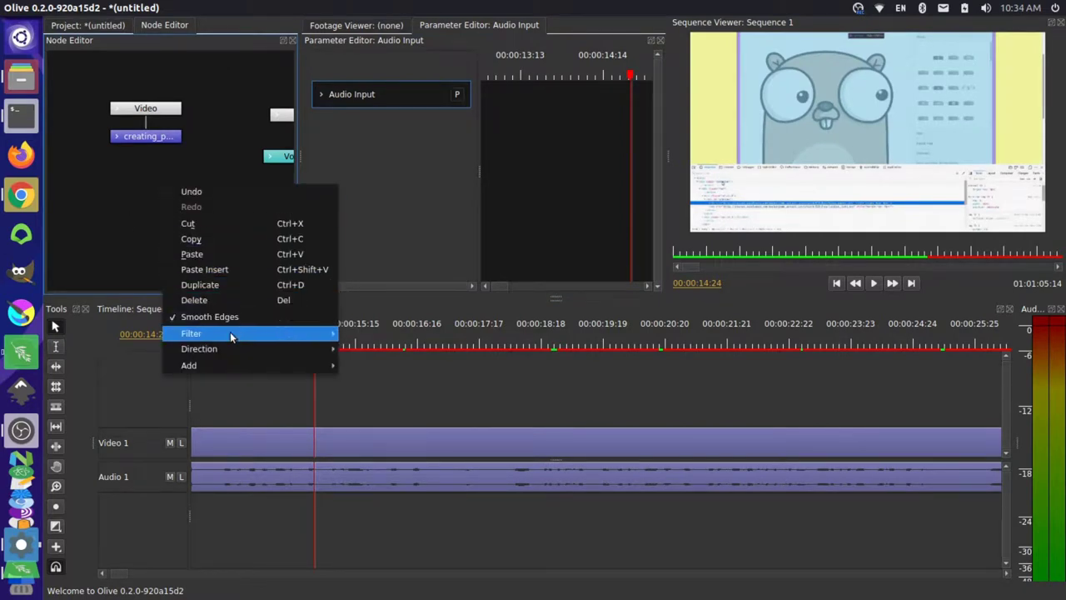
{"action": "mouse_move", "coordinate": [252, 363]}
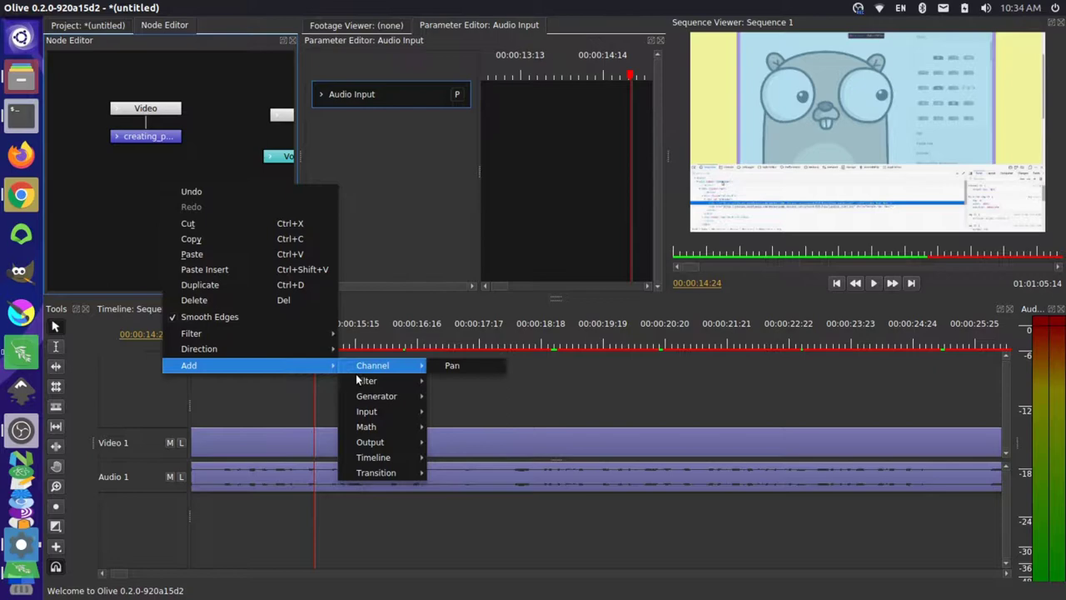
{"action": "mouse_move", "coordinate": [376, 398]}
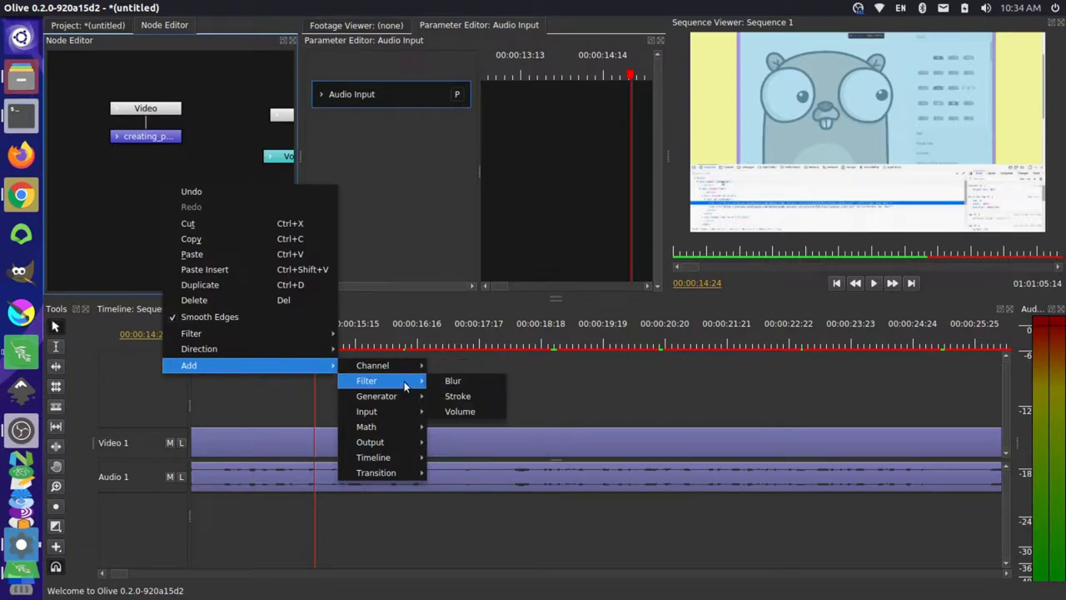
{"action": "left_click", "coordinate": [443, 382]}
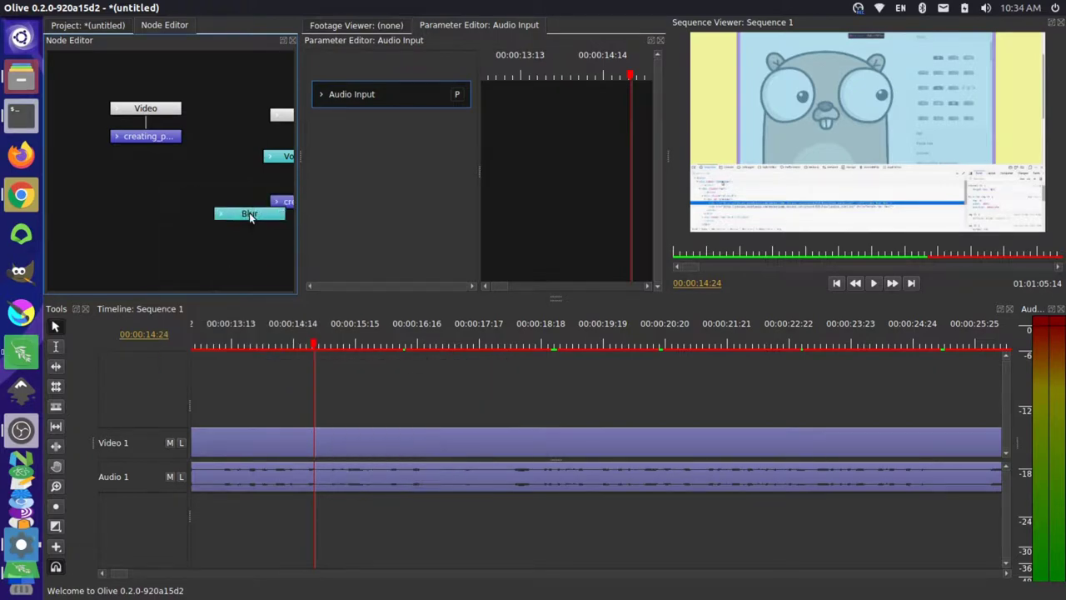
{"action": "left_click", "coordinate": [144, 208]}
{"action": "left_click", "coordinate": [144, 208]}
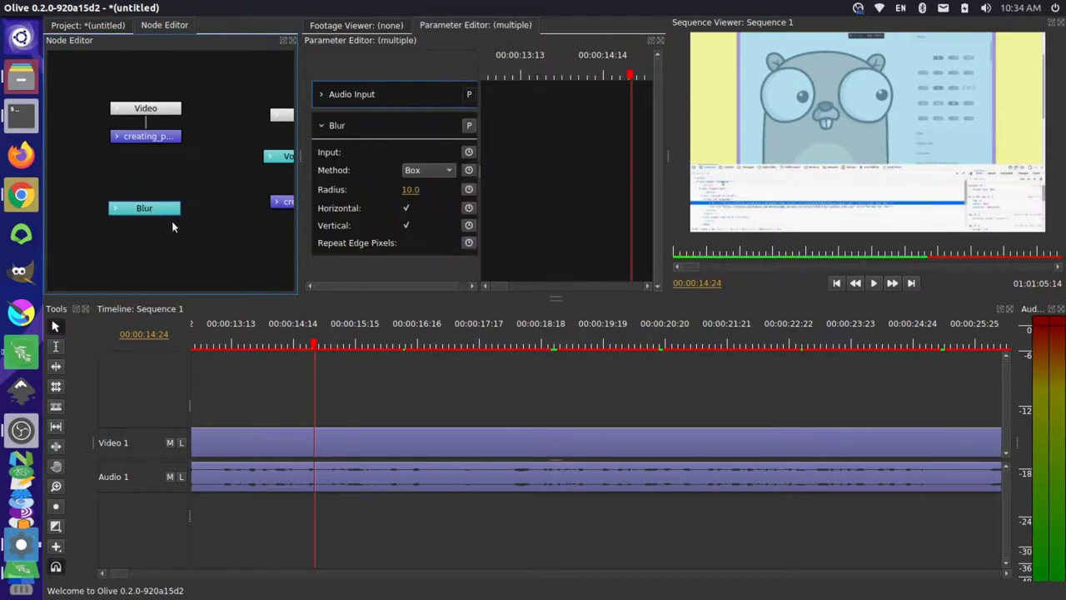